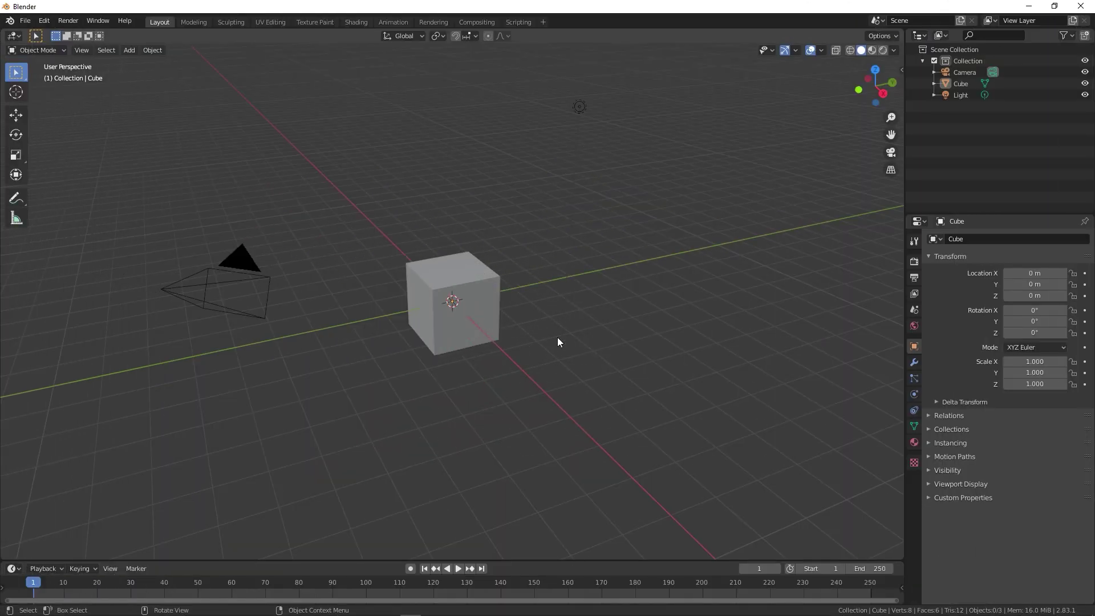
- Delete the default cube and add a plane at the origin
click(487, 288)
key(x)
click(487, 288)
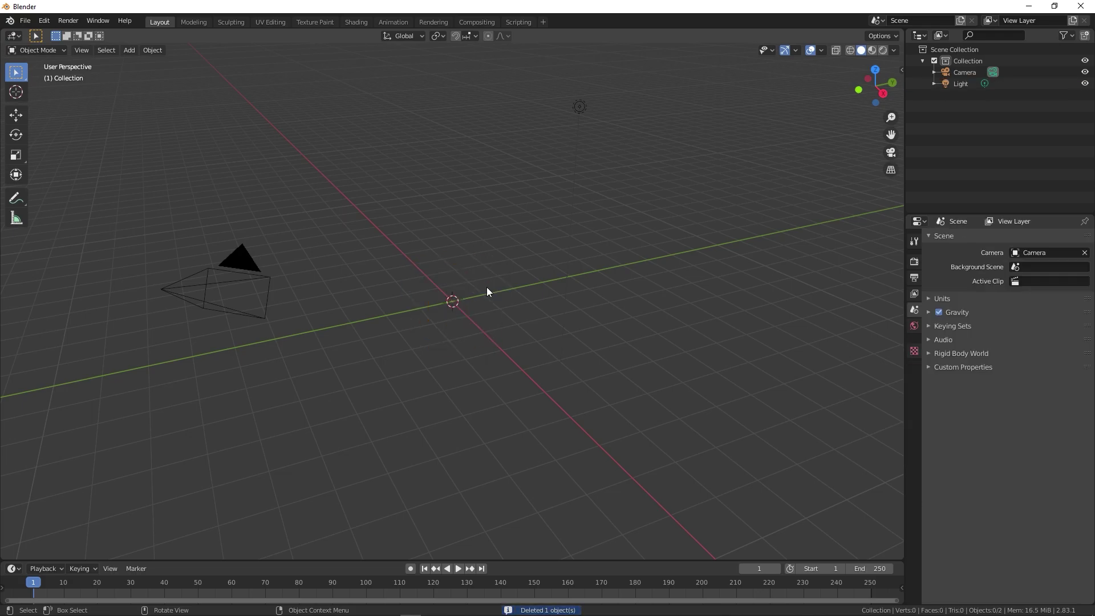
key(shift+a)
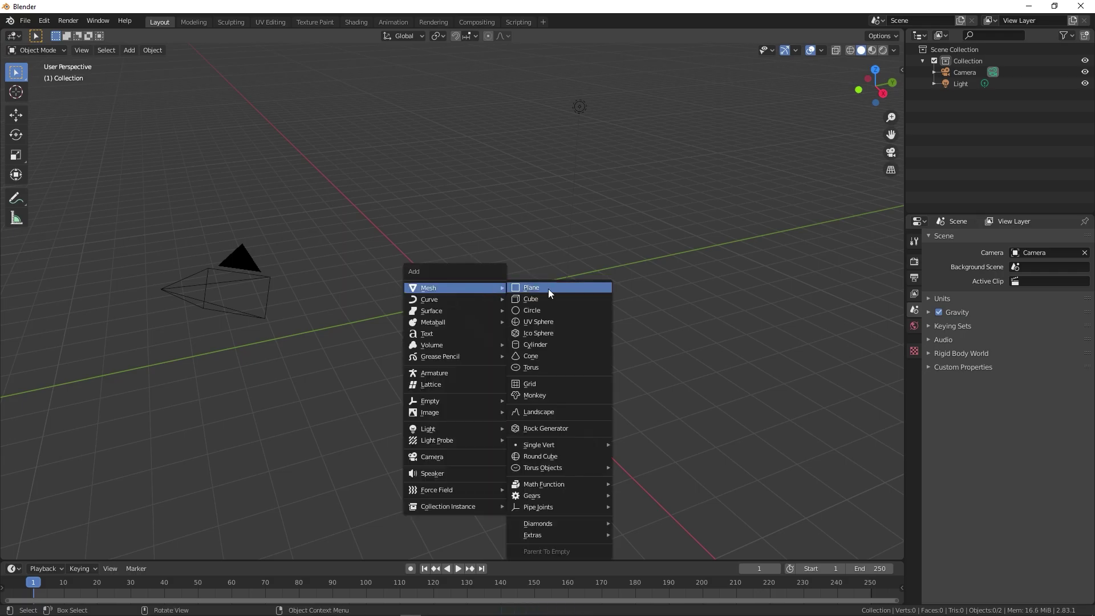
click(549, 289)
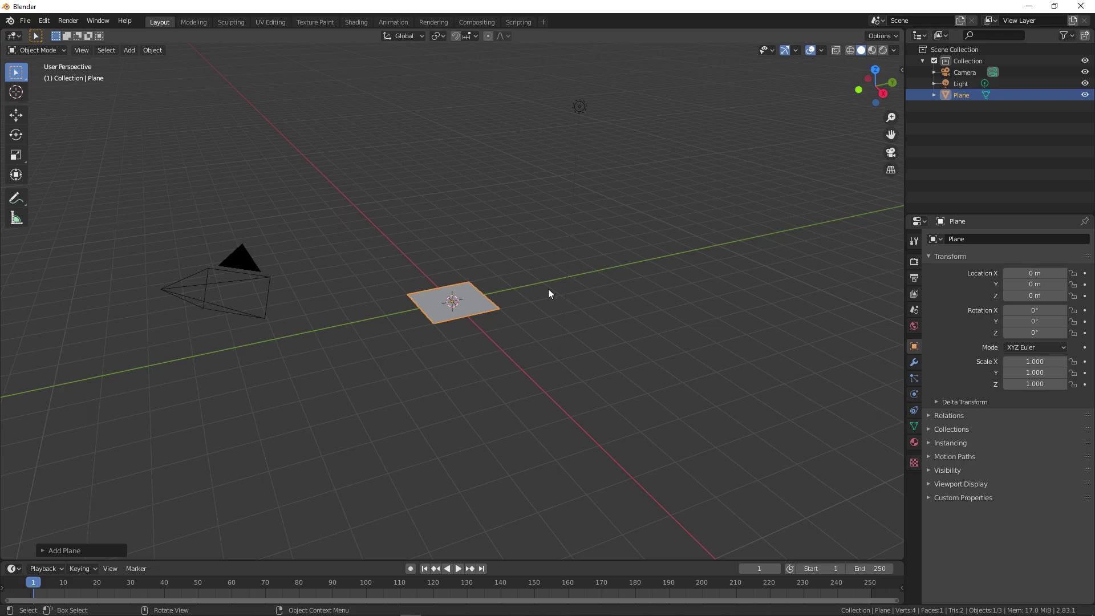
- Scale the plane up by 8, then apply the scale so it reads 1.000
key(s)
key(8)
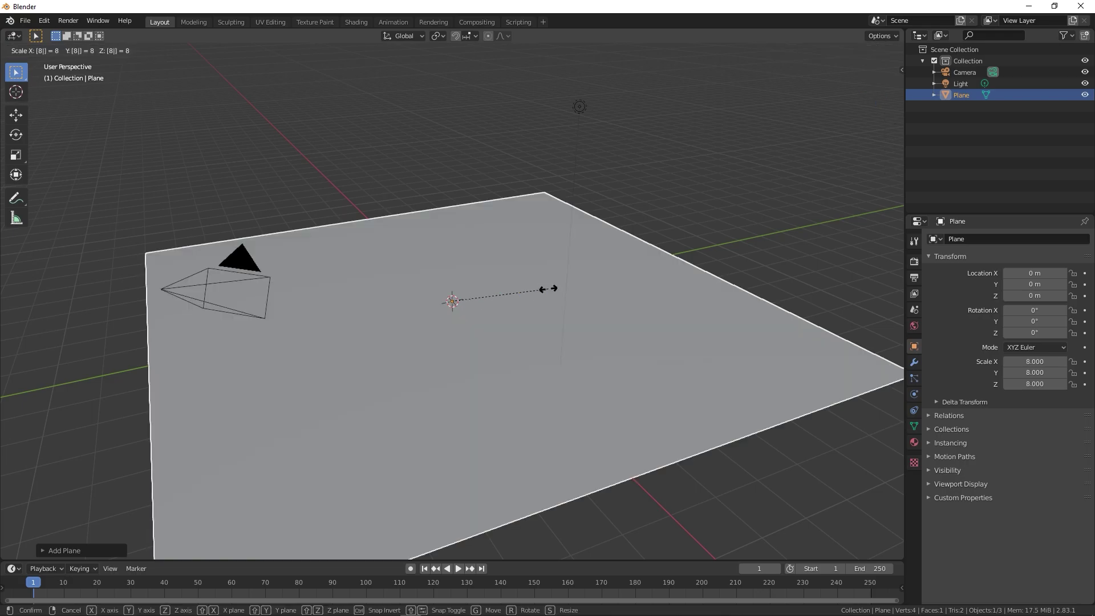
key(Return)
middle_drag(533, 298, 440, 346)
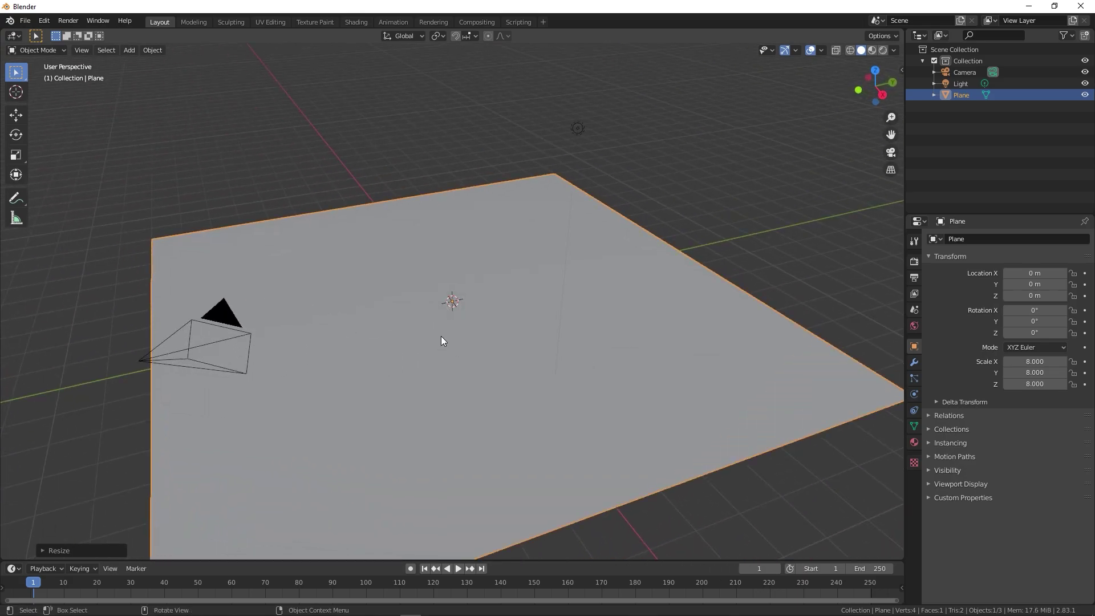
key(ctrl+a)
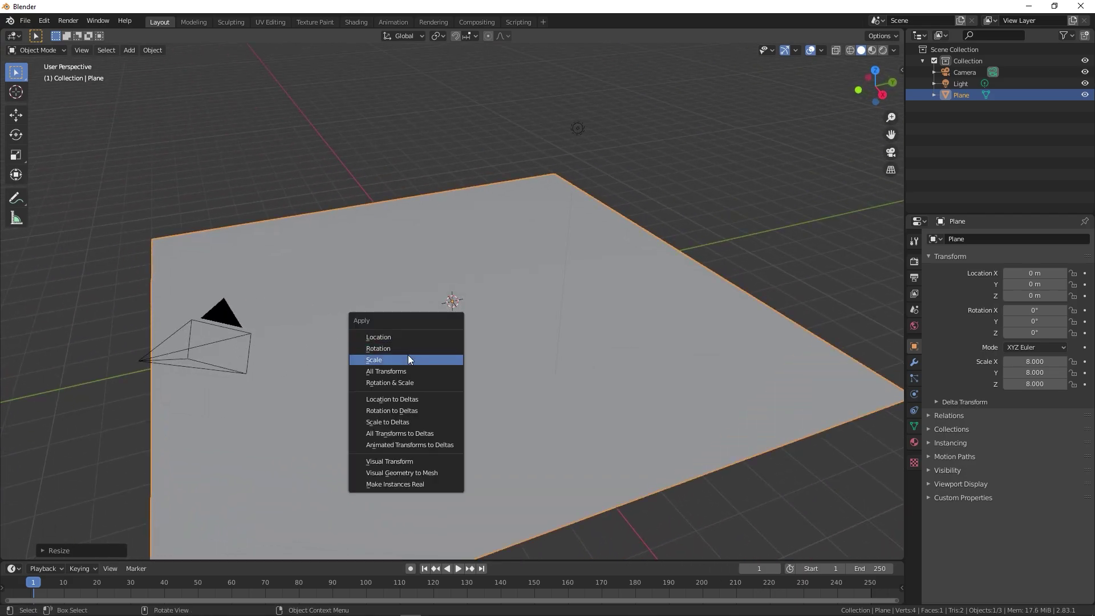
click(408, 358)
middle_drag(408, 360, 434, 348)
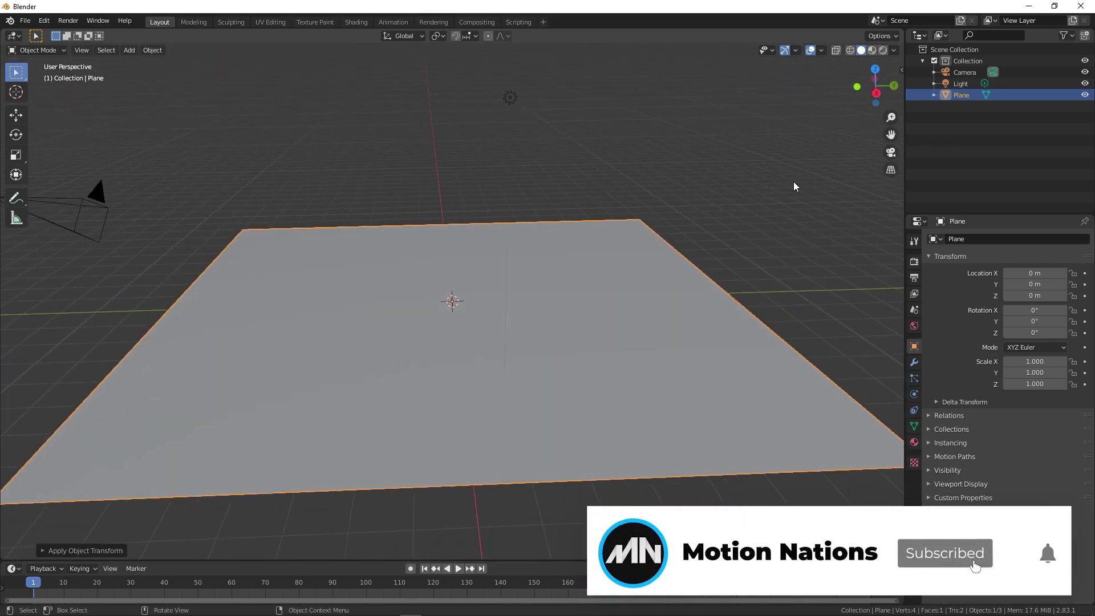
- Switch to Material Preview shading and make the enlarged bottom area a Shader Editor
click(874, 50)
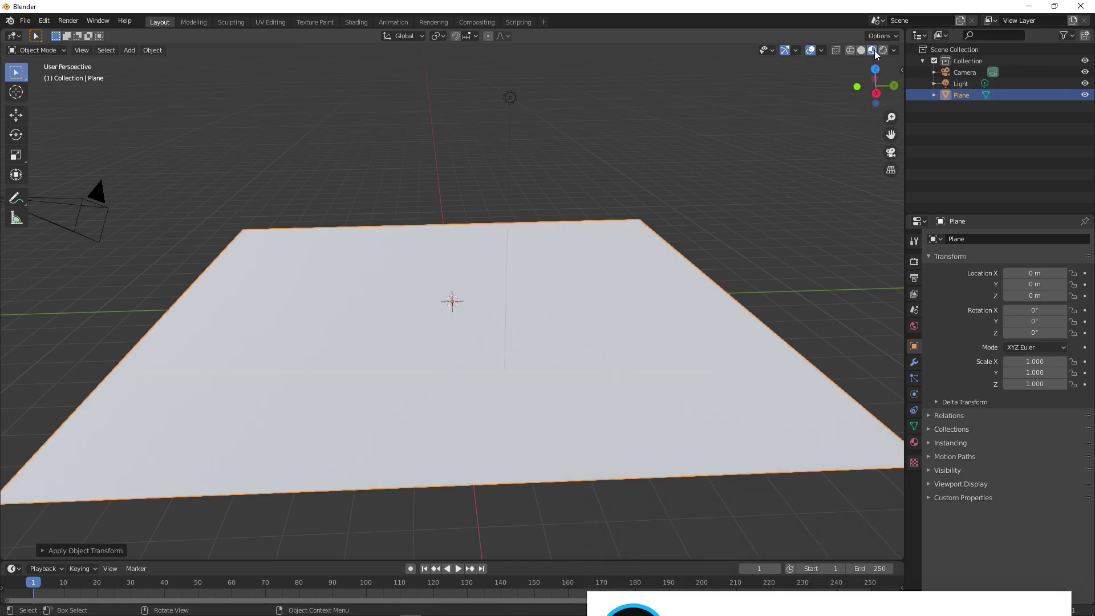
drag(397, 562, 398, 353)
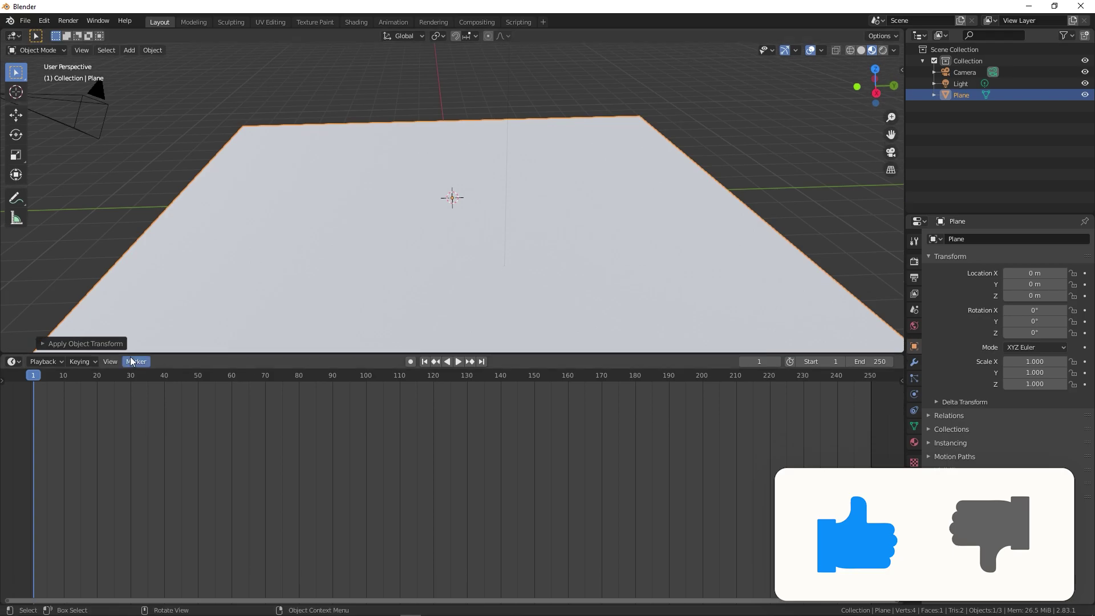
click(22, 362)
click(39, 441)
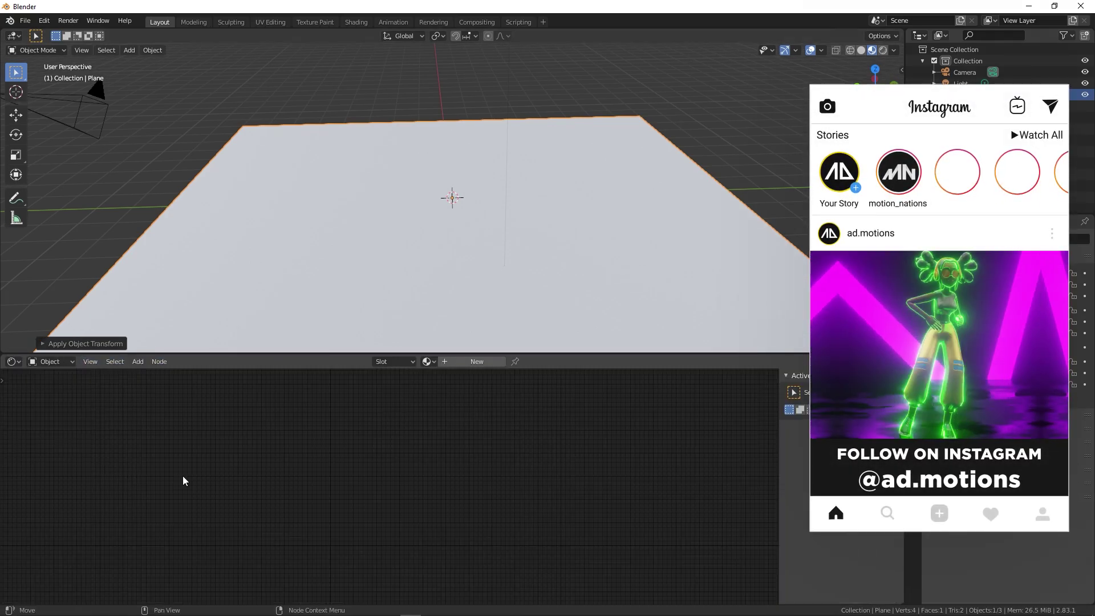
middle_drag(333, 247, 439, 232)
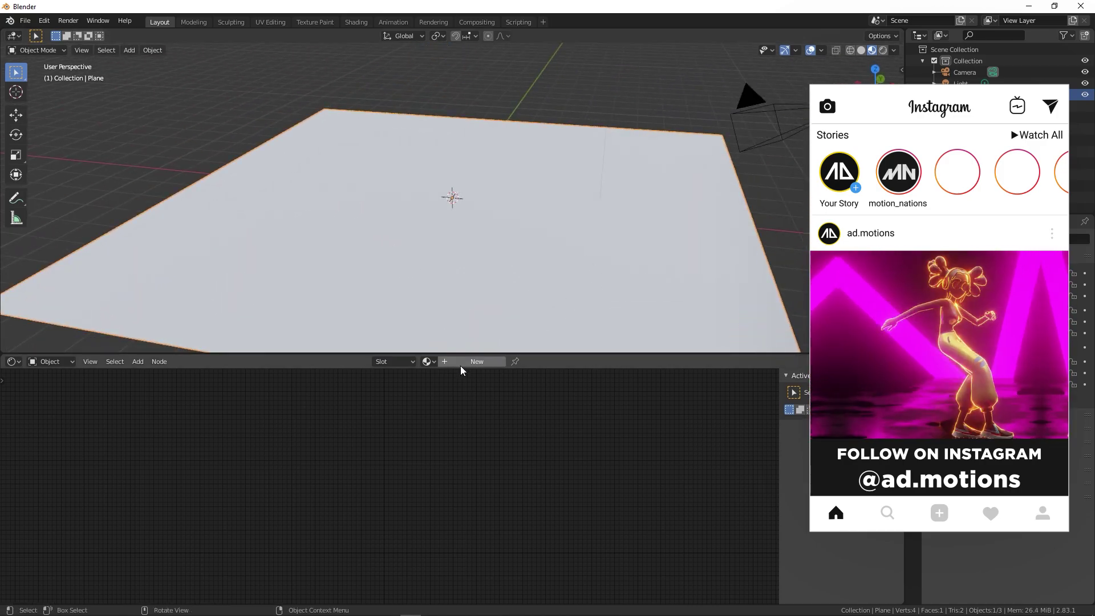
- Create a new material for the plane named 'Floor'
click(460, 365)
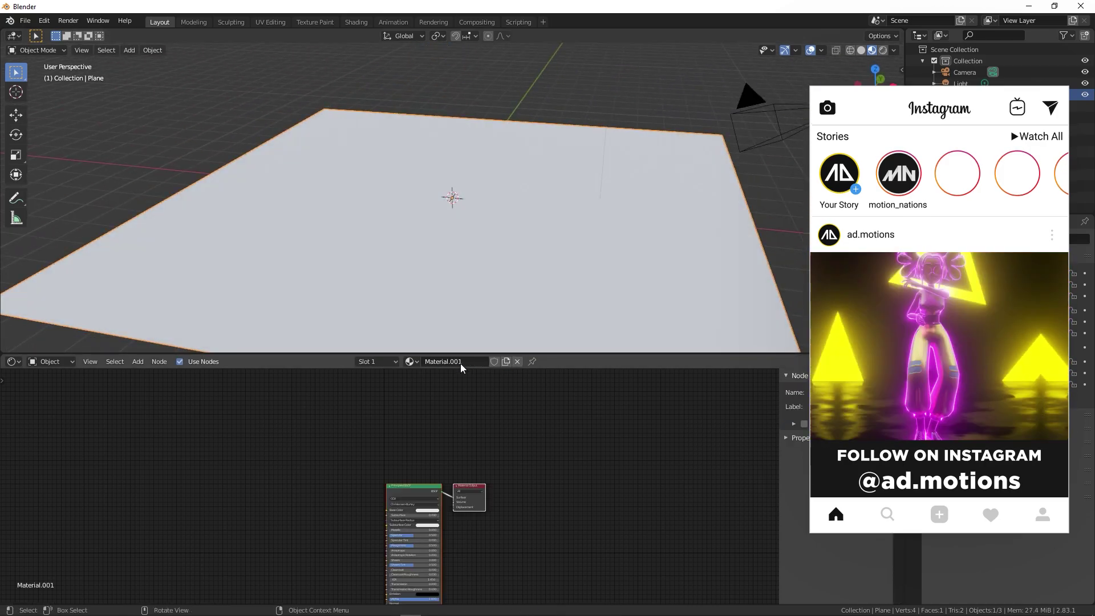
click(460, 364)
text(F)
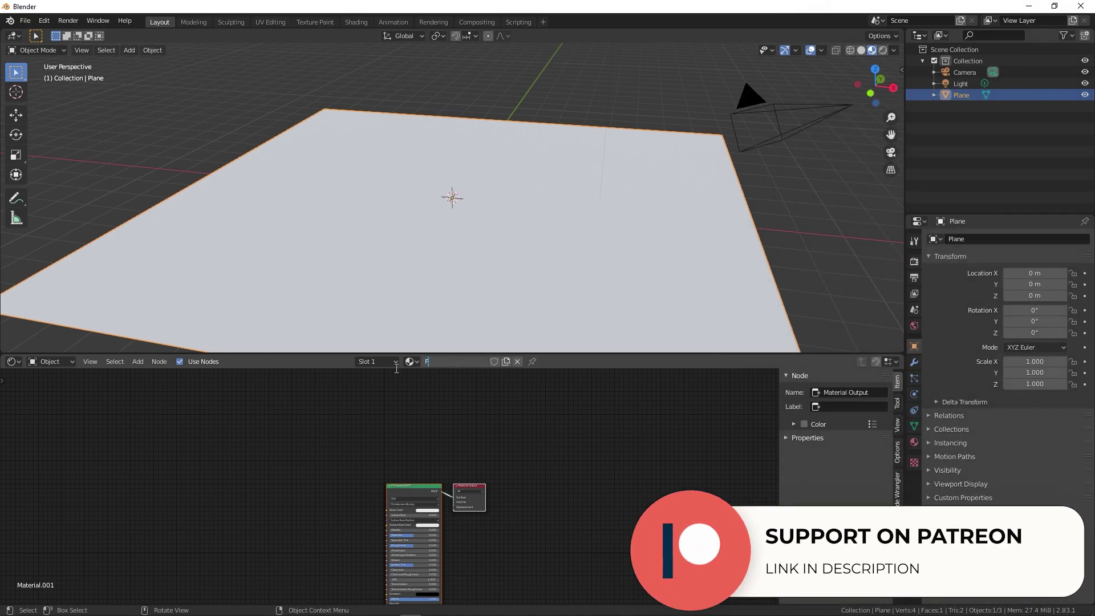
text(loor)
key(Return)
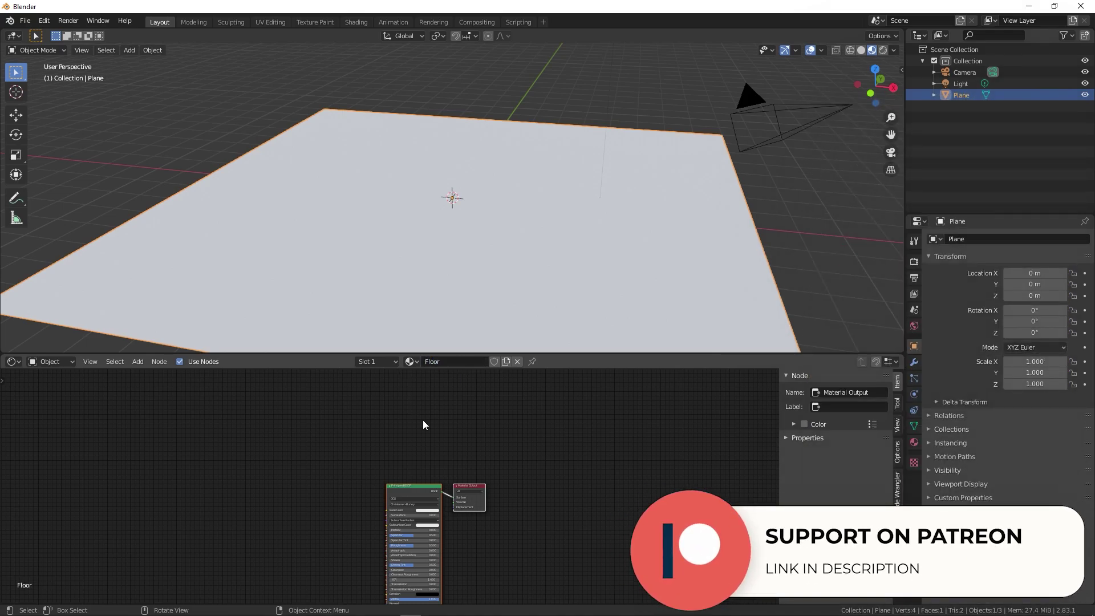
- Arrange the shader nodes and darken the Principled BSDF base colour to near-black
scroll(454, 417, up, 2)
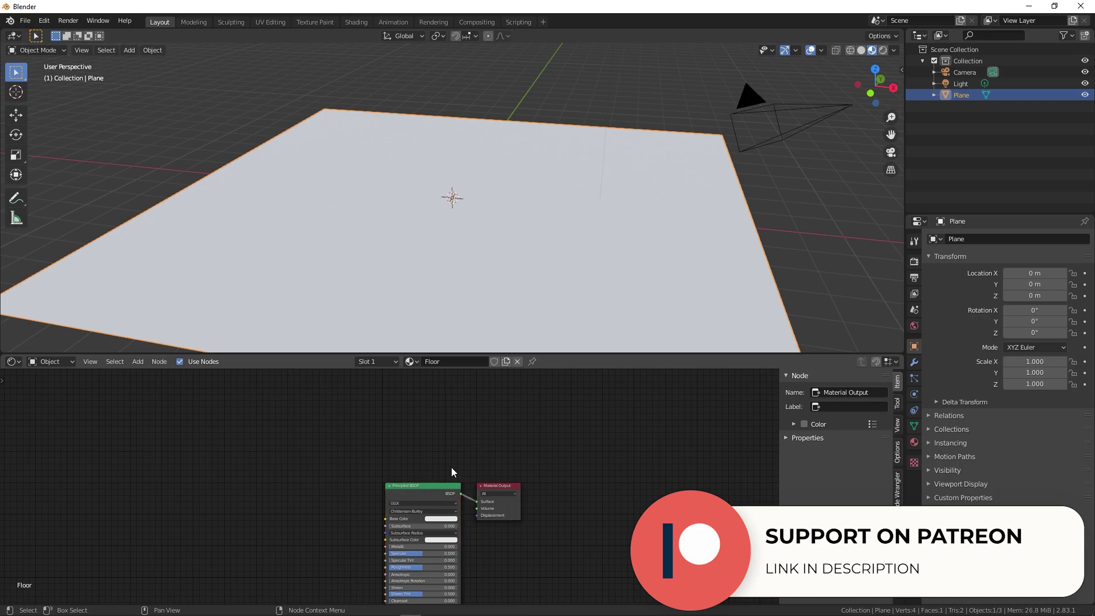
drag(506, 493, 532, 441)
drag(408, 447, 425, 435)
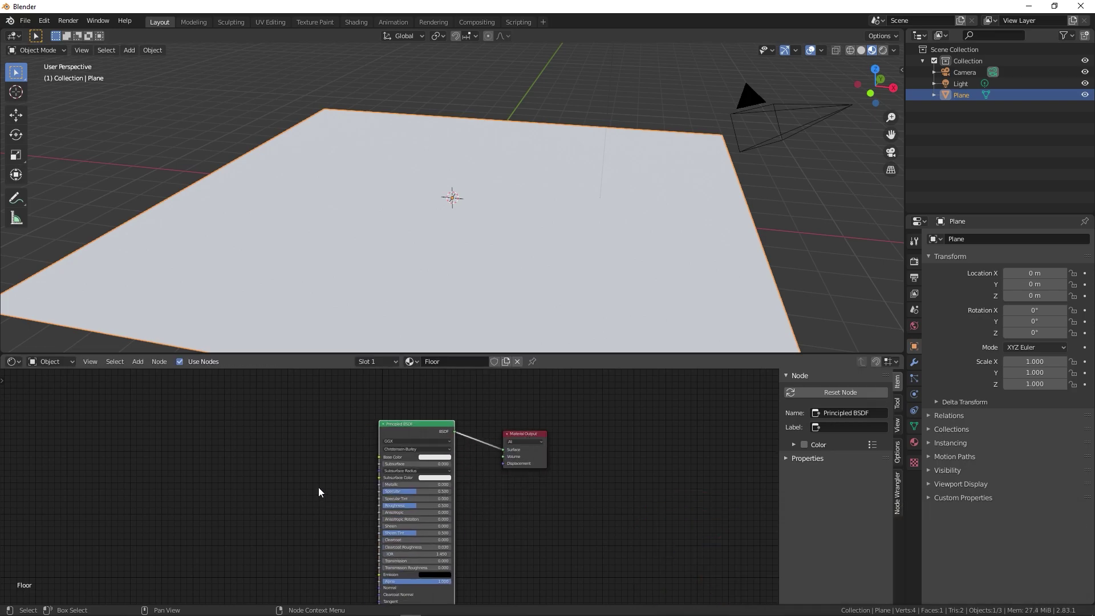
scroll(422, 463, up, 1)
click(437, 450)
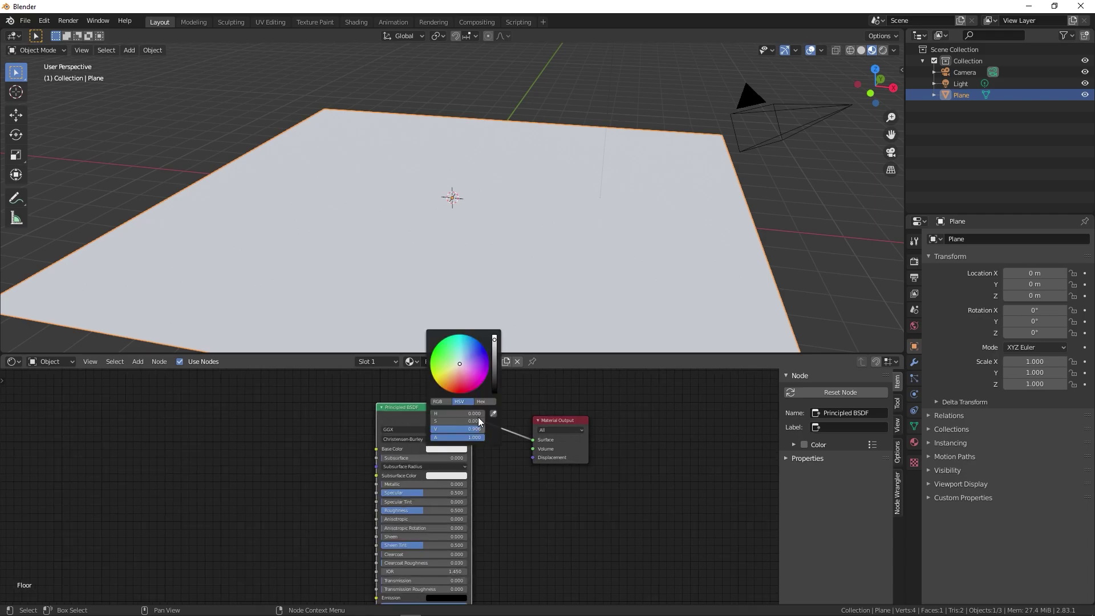
drag(494, 336, 494, 387)
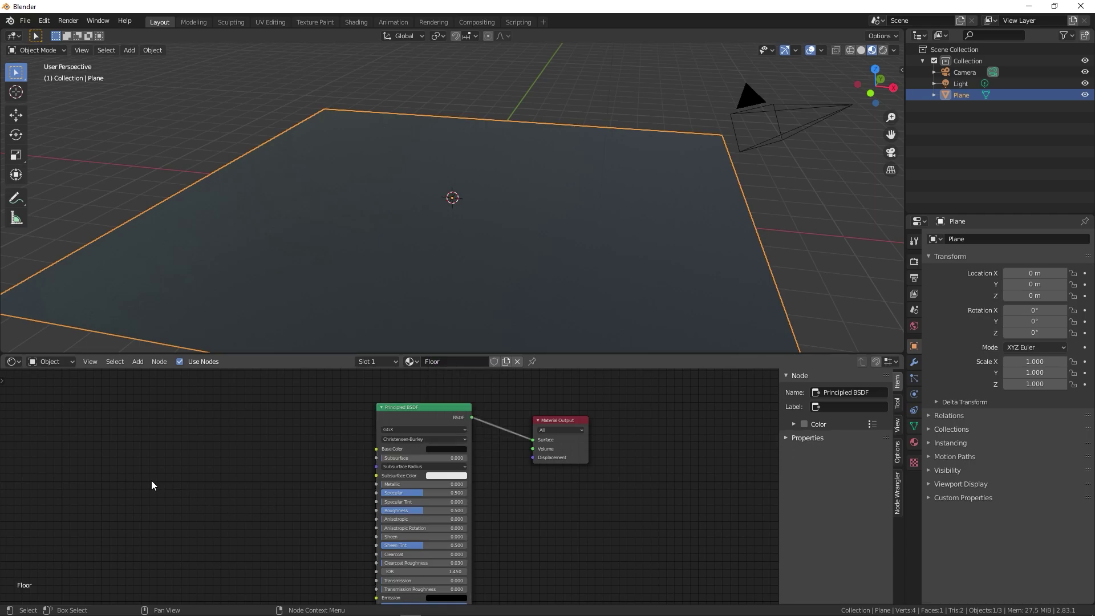
- Add a Noise Texture node on the left of the node tree
key(shift+a)
click(123, 481)
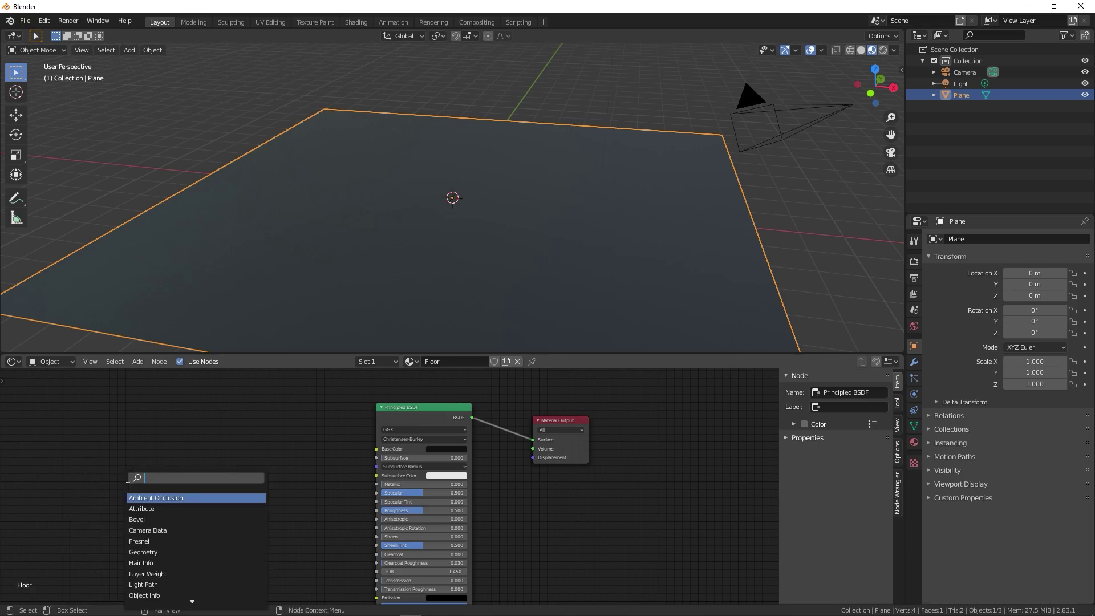
text(noise)
key(Return)
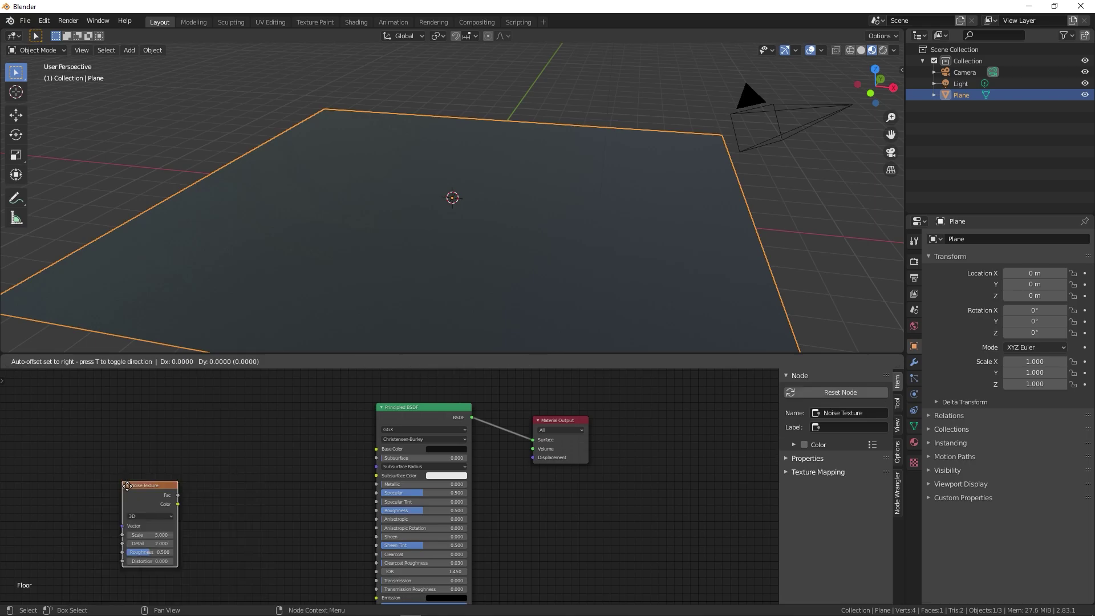
click(100, 481)
- Add a ColorRamp node to the left of the shader
key(shift+a)
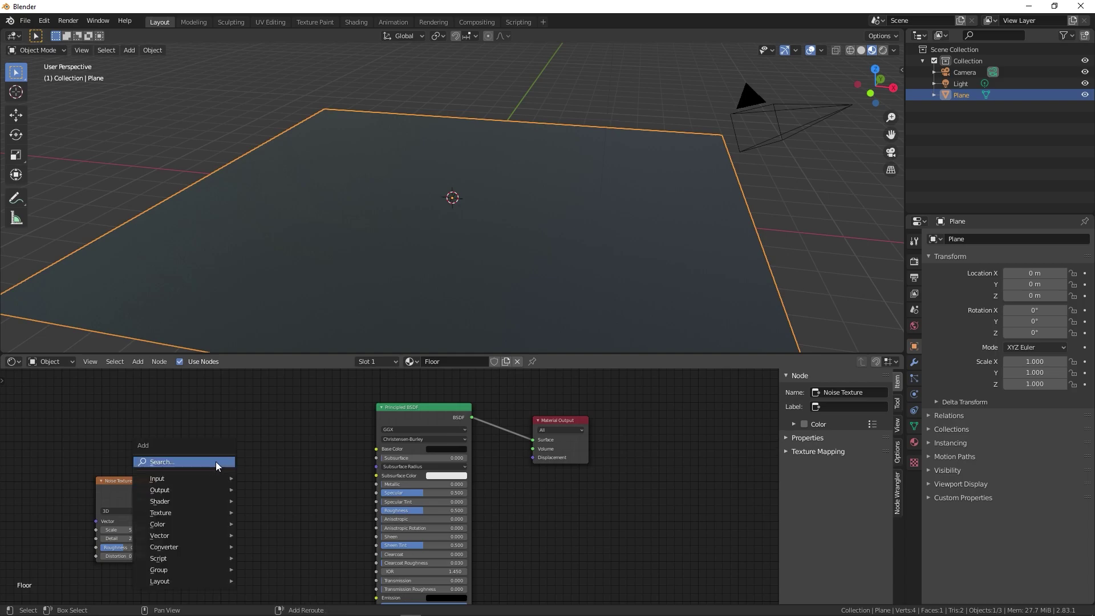
click(216, 461)
text(color)
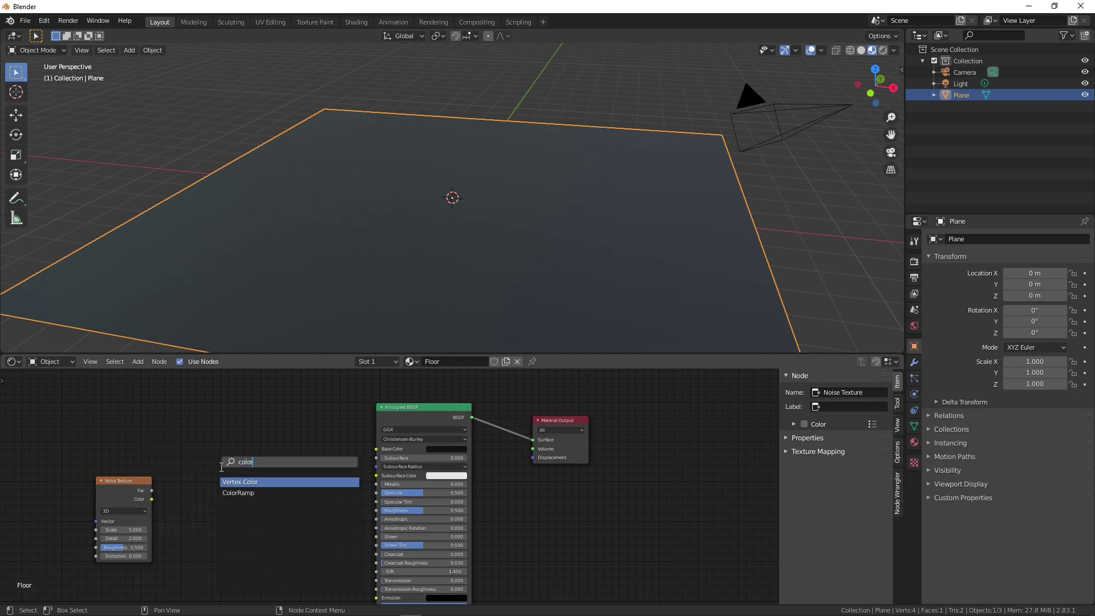
click(259, 491)
click(241, 490)
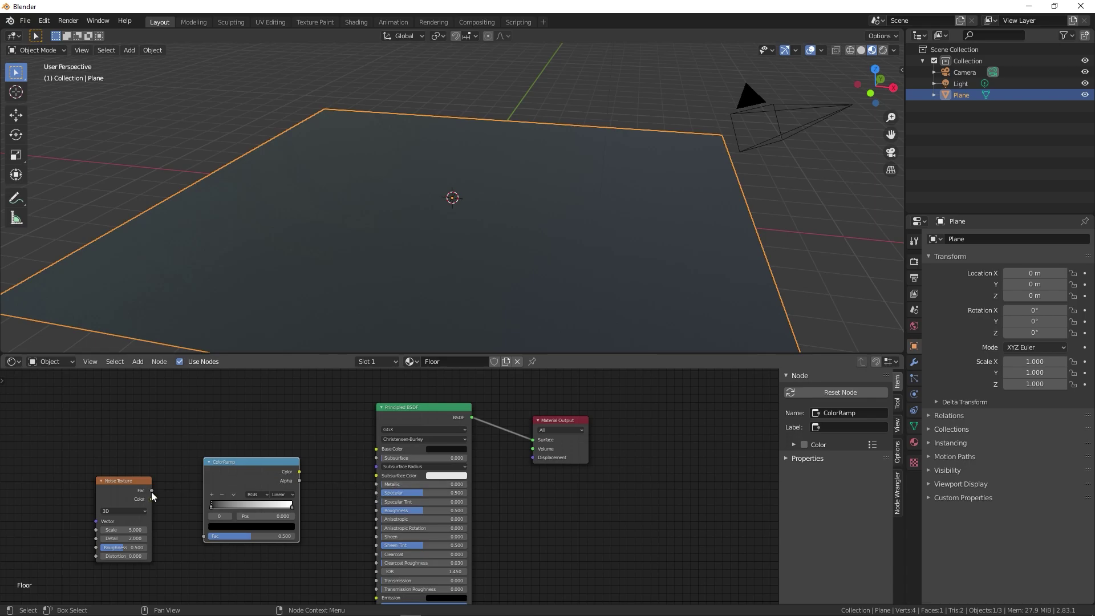
- Connect Noise Fac to the ColorRamp and the ColorRamp output to Principled Roughness
drag(152, 491, 203, 537)
scroll(204, 536, up, 2)
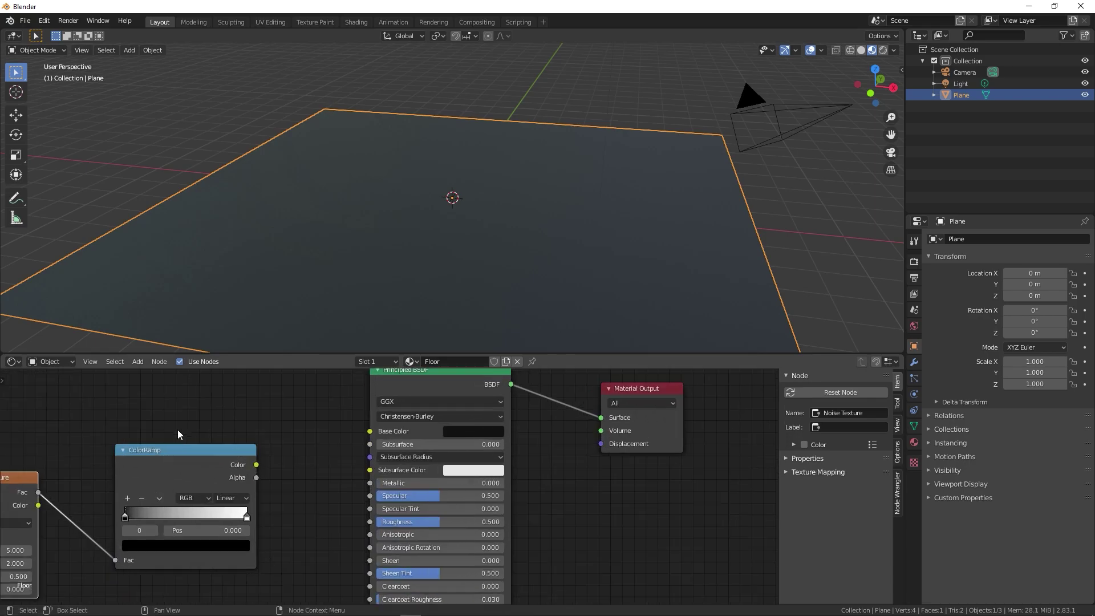
middle_drag(177, 429, 281, 399)
drag(304, 439, 476, 491)
middle_drag(520, 246, 443, 207)
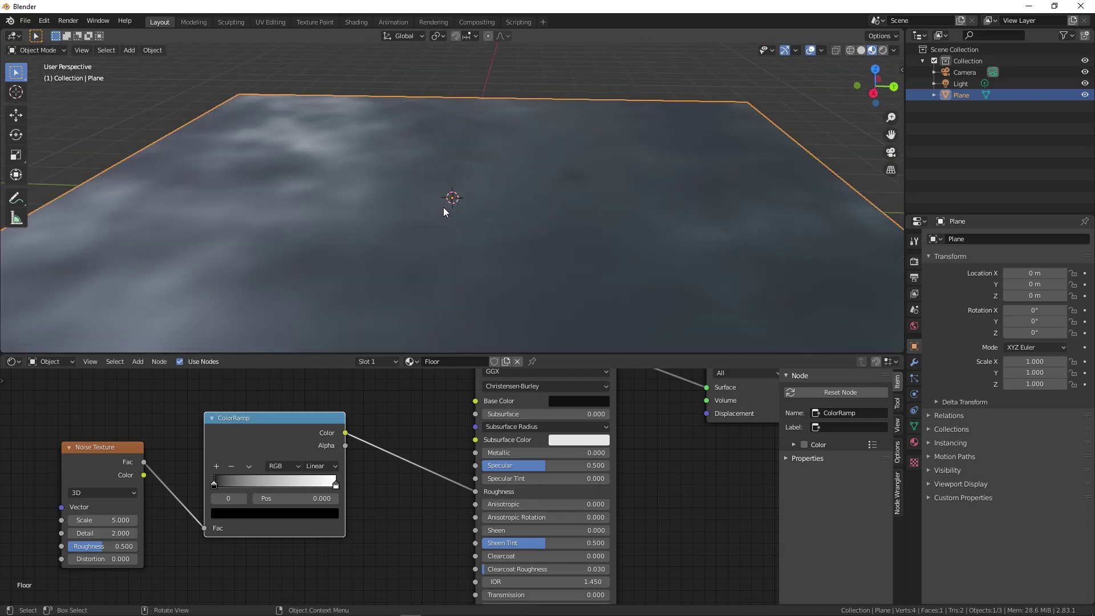
middle_drag(460, 273, 284, 393)
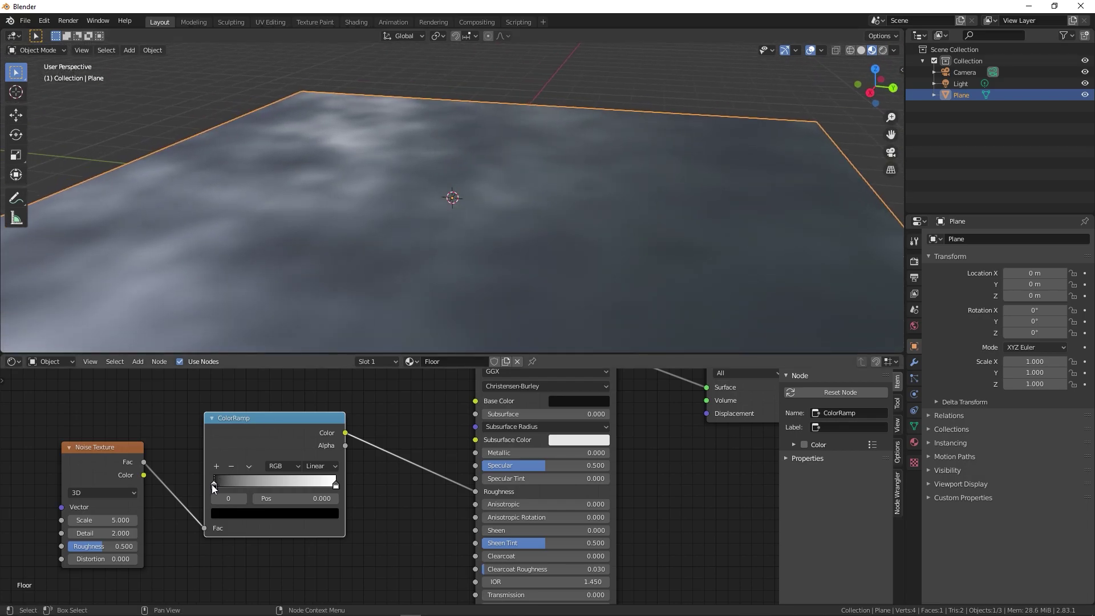
- Adjust and invert the ColorRamp stops to white-to-black, stop at 0.532, for glossy puddles
drag(213, 485, 254, 485)
drag(336, 484, 269, 486)
middle_drag(530, 238, 486, 232)
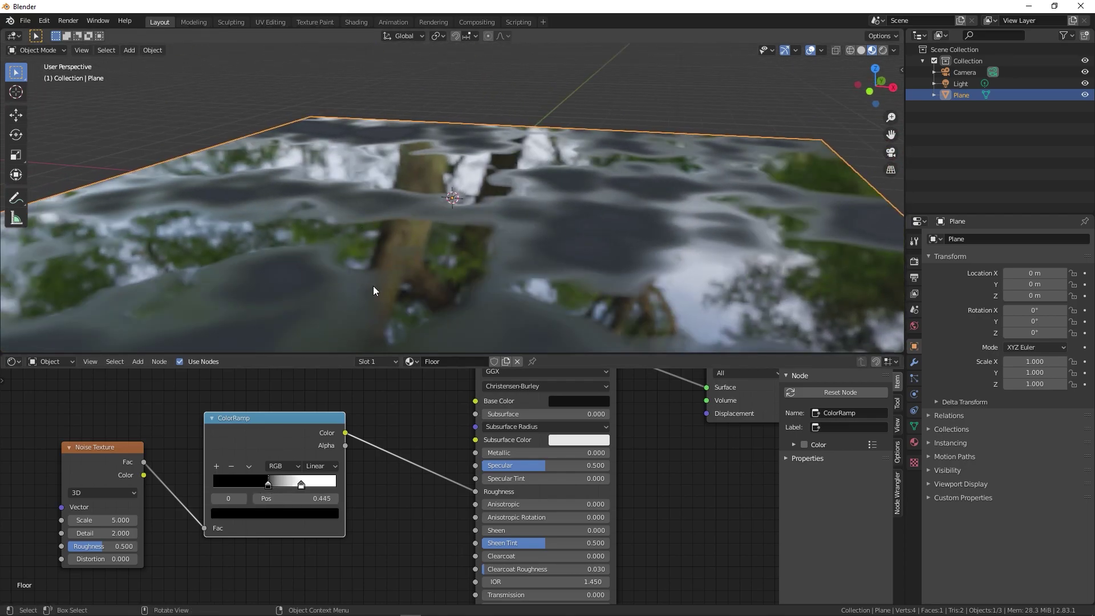
drag(300, 483, 290, 484)
key(g)
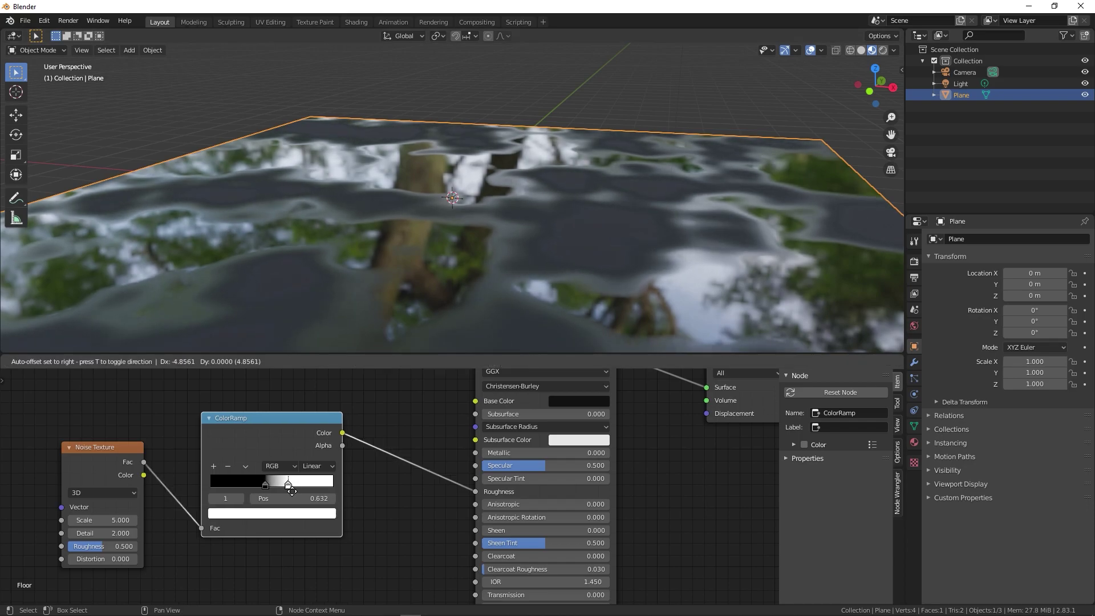
click(295, 483)
mouse_move(296, 484)
mouse_down()
mouse_move(256, 486)
mouse_move(286, 485)
mouse_up()
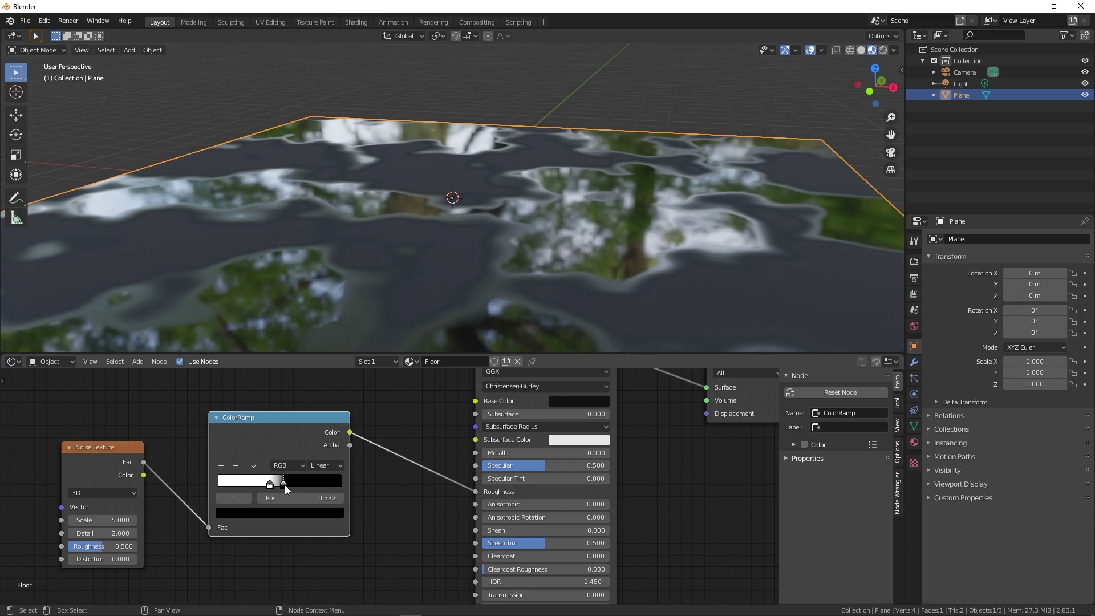
middle_drag(408, 260, 495, 235)
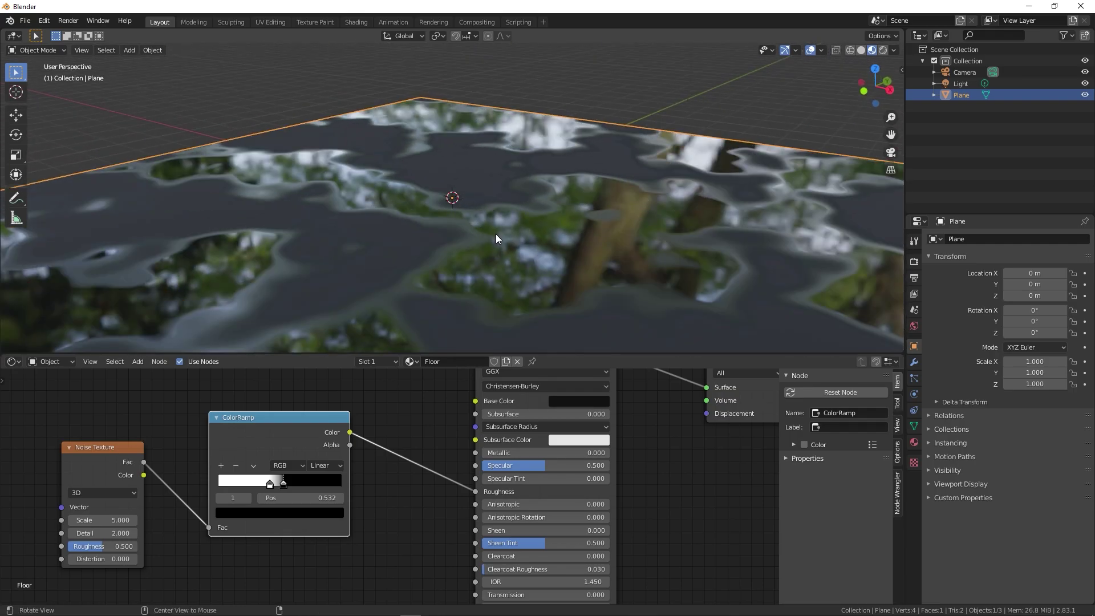
- Set the Noise Texture Scale to 5.2 for larger puddles
click(105, 459)
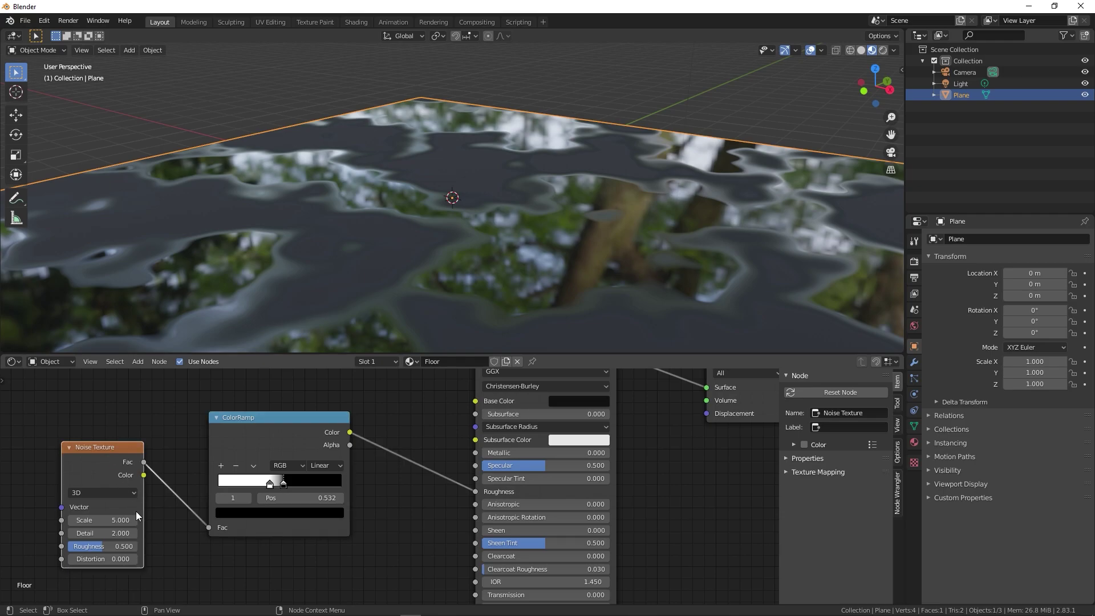
drag(121, 520, 262, 520)
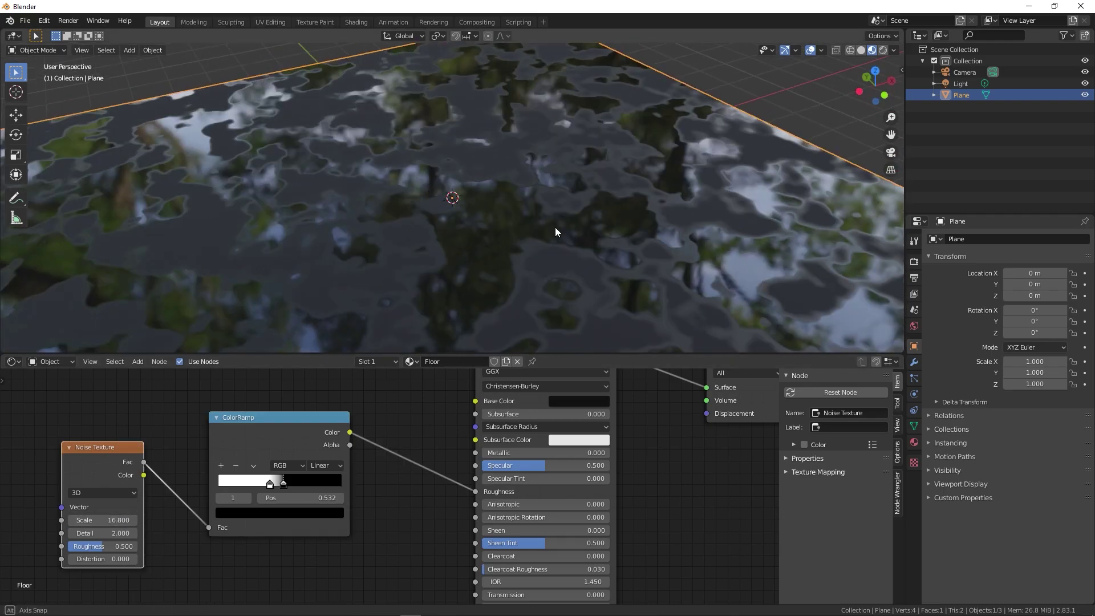
middle_drag(556, 227, 636, 203)
scroll(618, 212, up, 2)
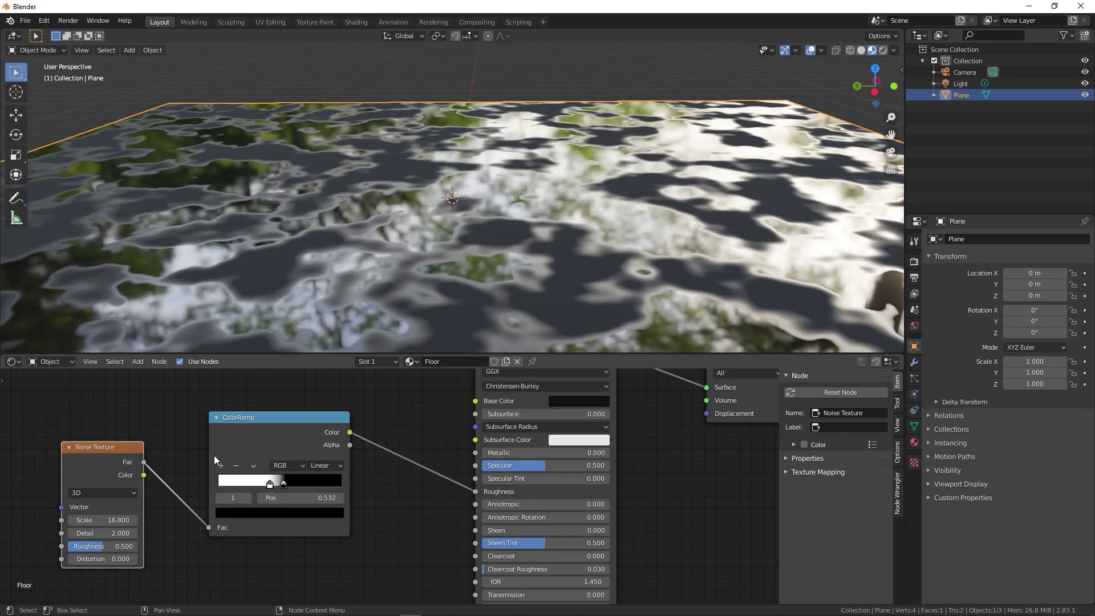
drag(121, 520, 25, 520)
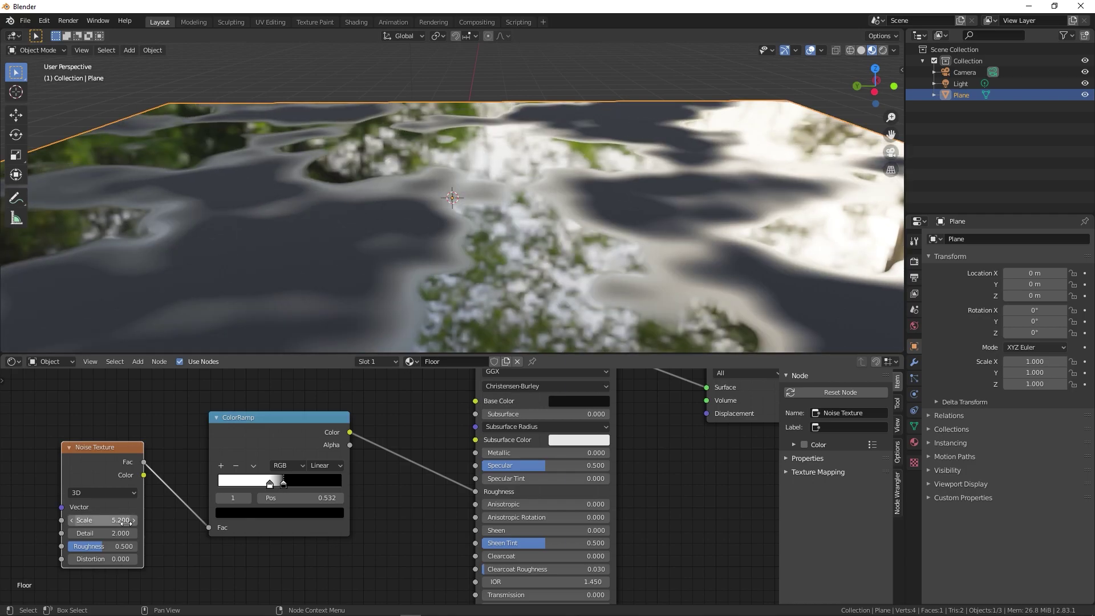
- Move the ColorRamp stop to 0.473 and raise noise Detail to 16 for ragged edges
drag(286, 489, 279, 487)
click(273, 485)
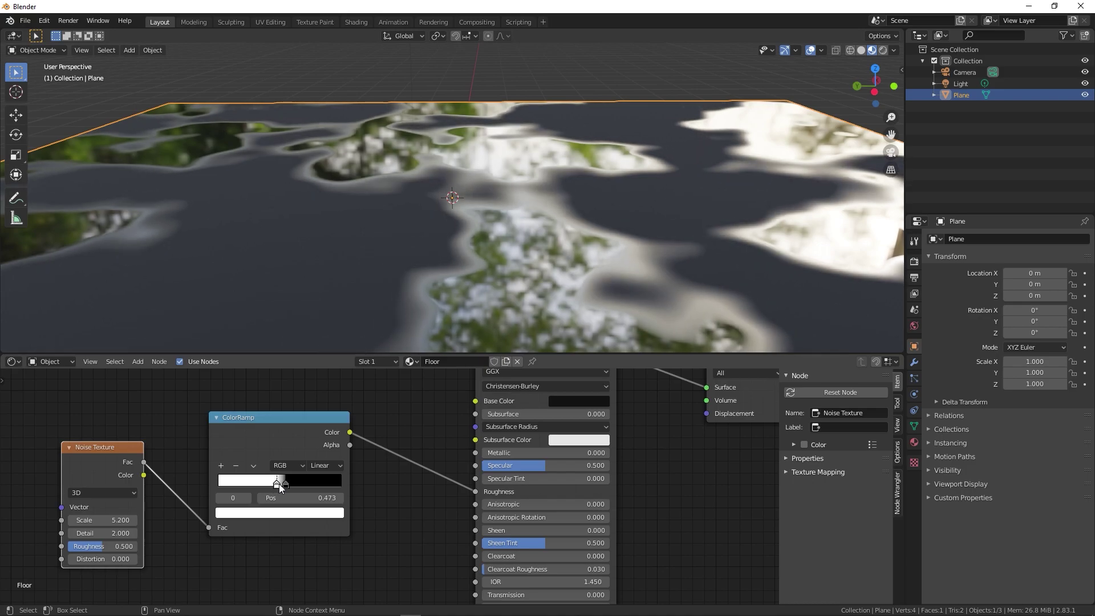
middle_drag(523, 271, 542, 229)
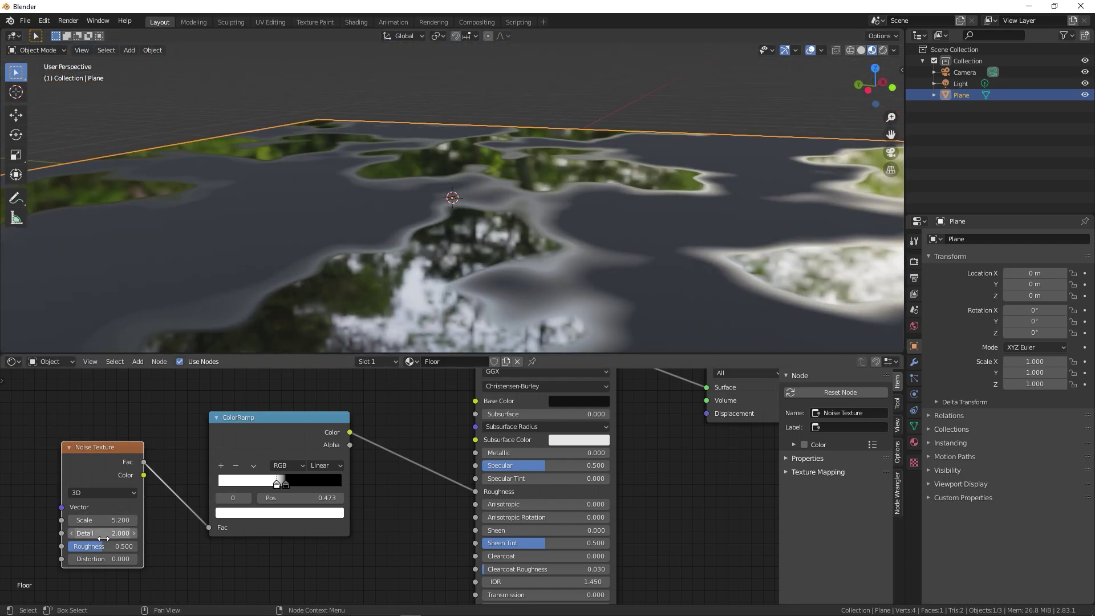
drag(103, 534, 136, 533)
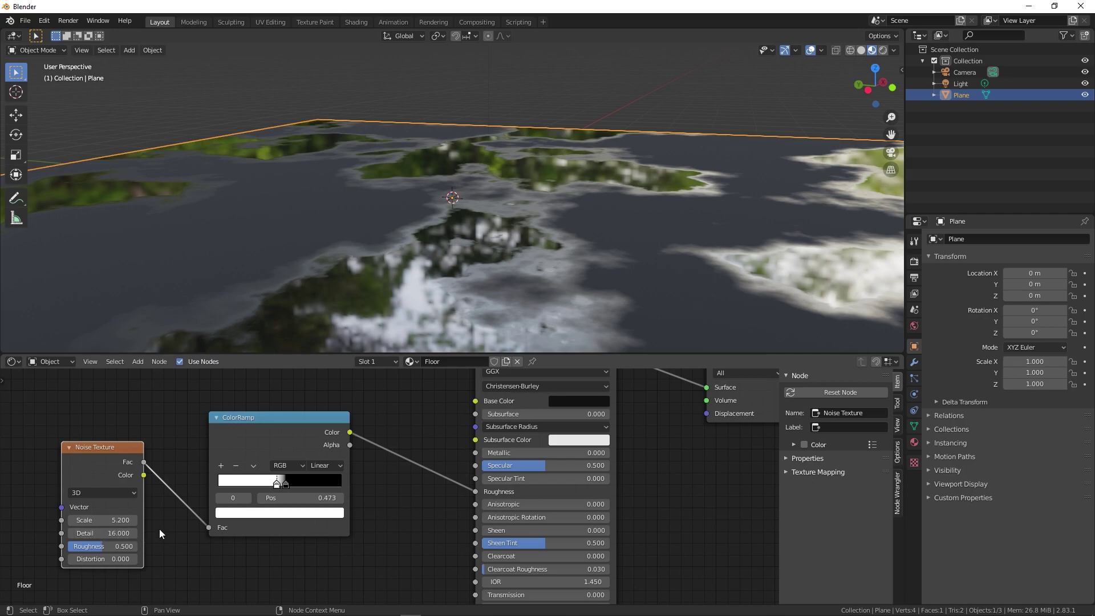
middle_drag(587, 171, 410, 168)
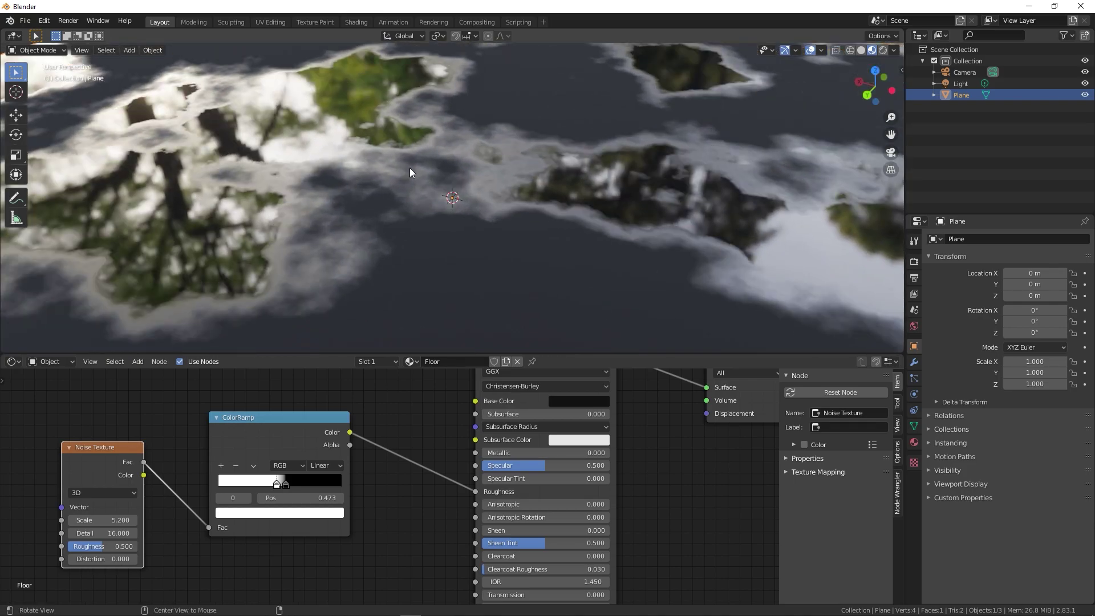
middle_drag(556, 165, 469, 128)
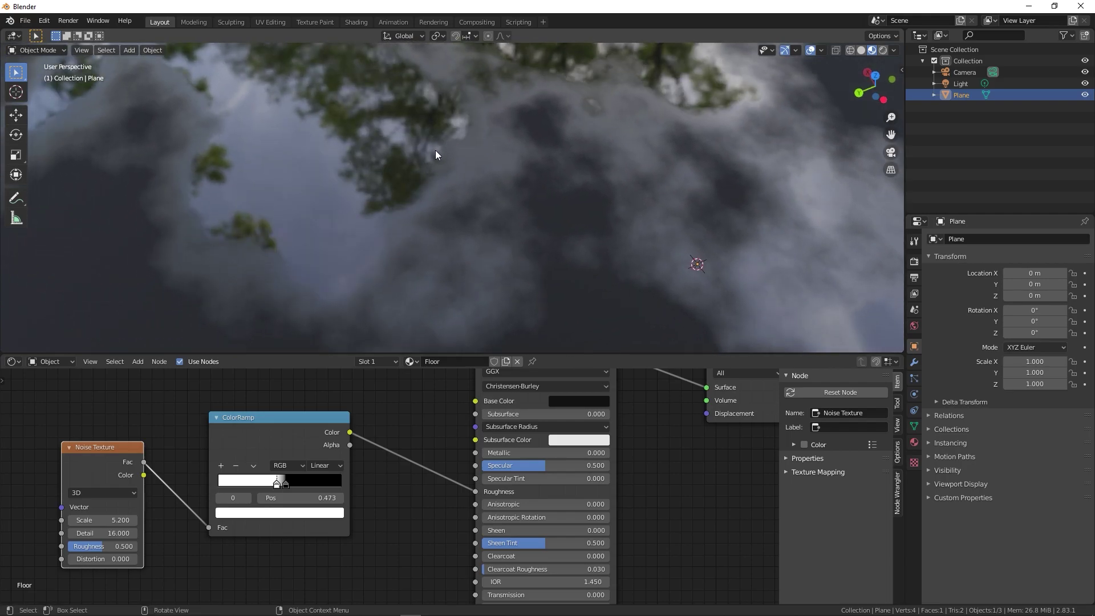
- Try a higher noise Roughness, then undo to keep Roughness 0.500 and Distortion 0.000
middle_drag(422, 208, 528, 211)
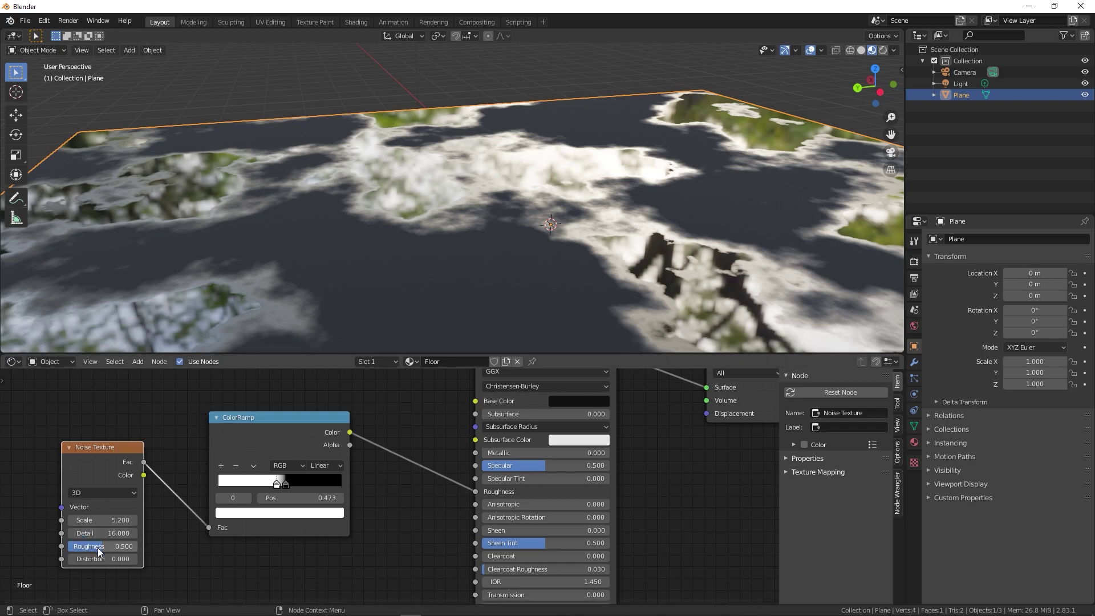
drag(98, 550, 79, 562)
key(ctrl+z)
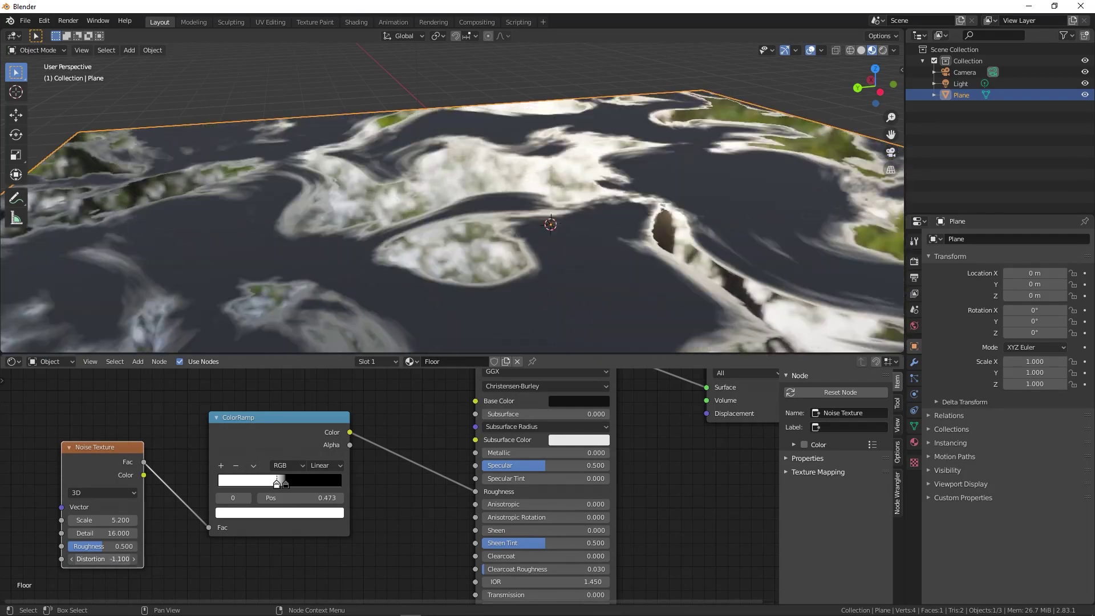
key(ctrl+z)
- Bring up the node search from the Add menu to look for a Bump node
middle_drag(371, 239, 495, 261)
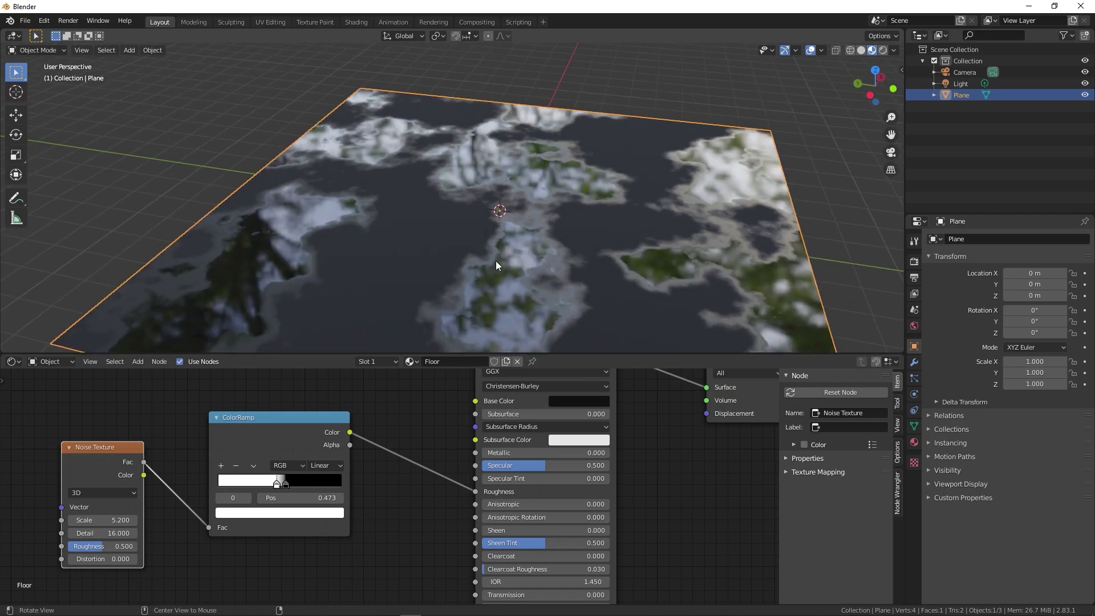
scroll(144, 406, down, 2)
mouse_move(144, 406)
middle_down()
mouse_move(157, 414)
mouse_move(150, 394)
middle_up()
key(shift+a)
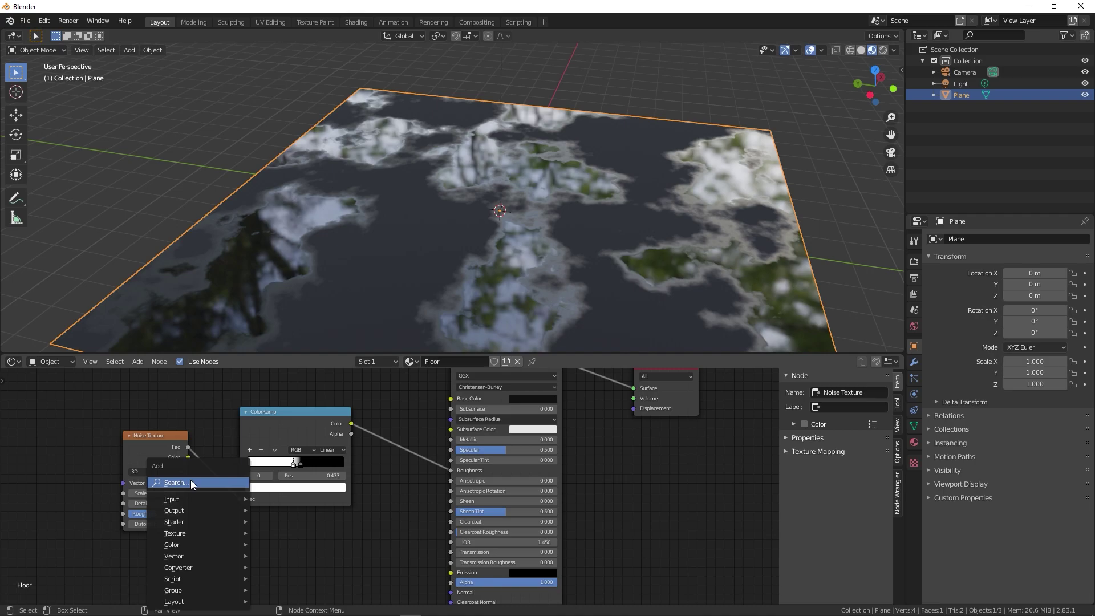
click(191, 483)
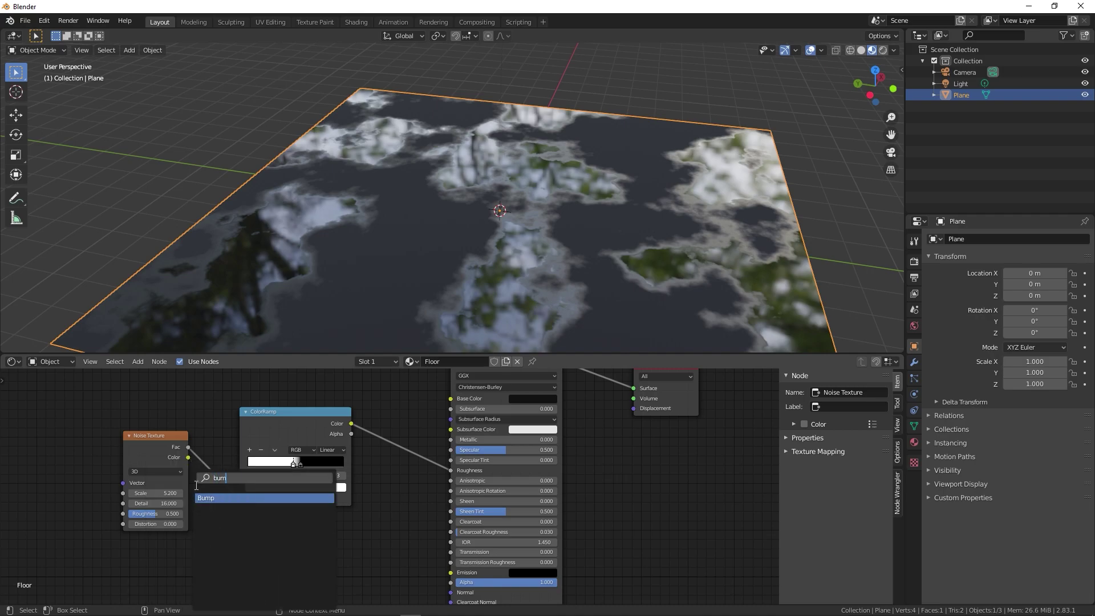
- Add a Bump node below the ramp and place a duplicate ColorRamp under the original
text(bum)
key(Return)
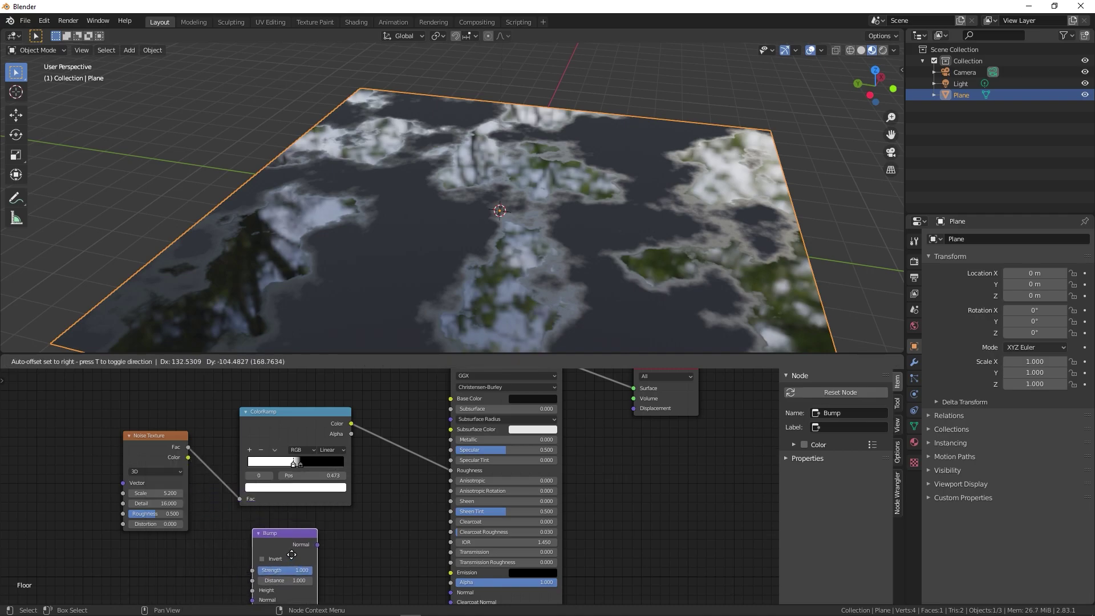
click(372, 556)
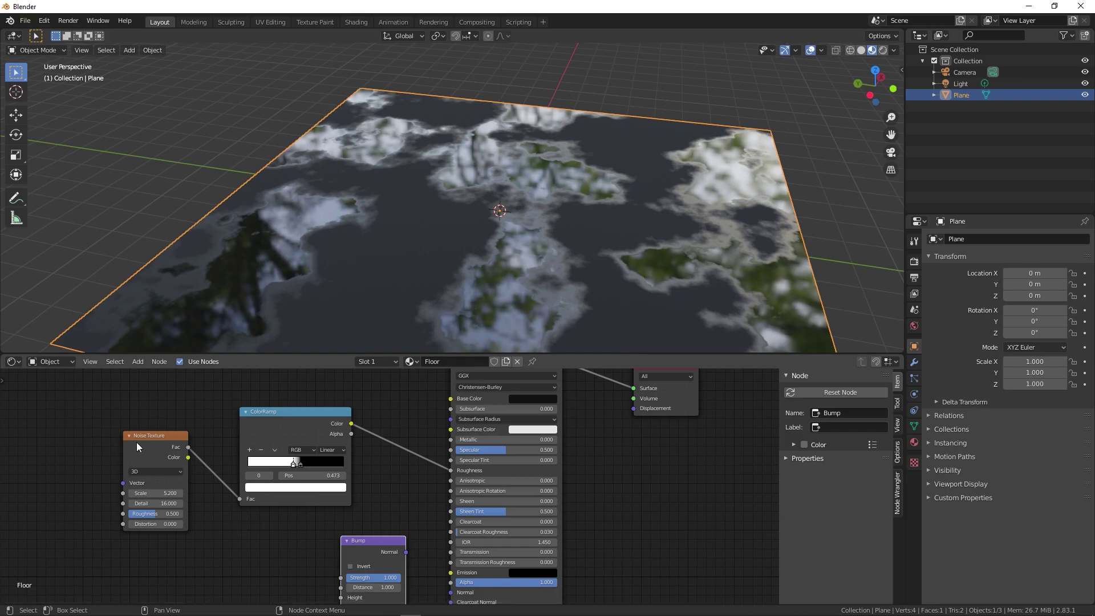
drag(137, 447, 75, 436)
drag(298, 426, 254, 423)
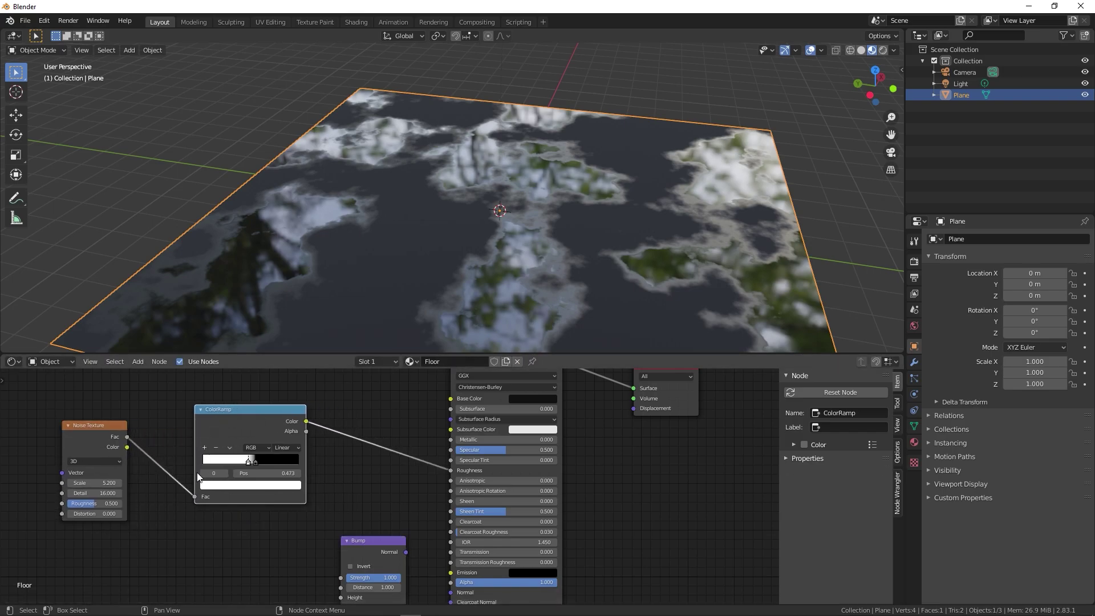
middle_drag(248, 549, 249, 548)
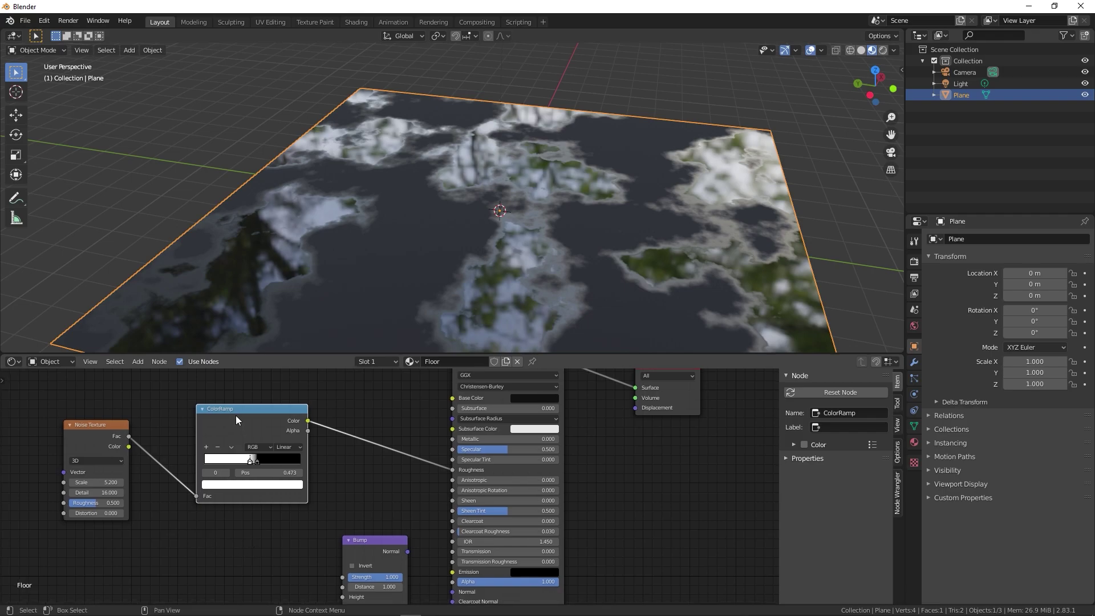
key(shift+d)
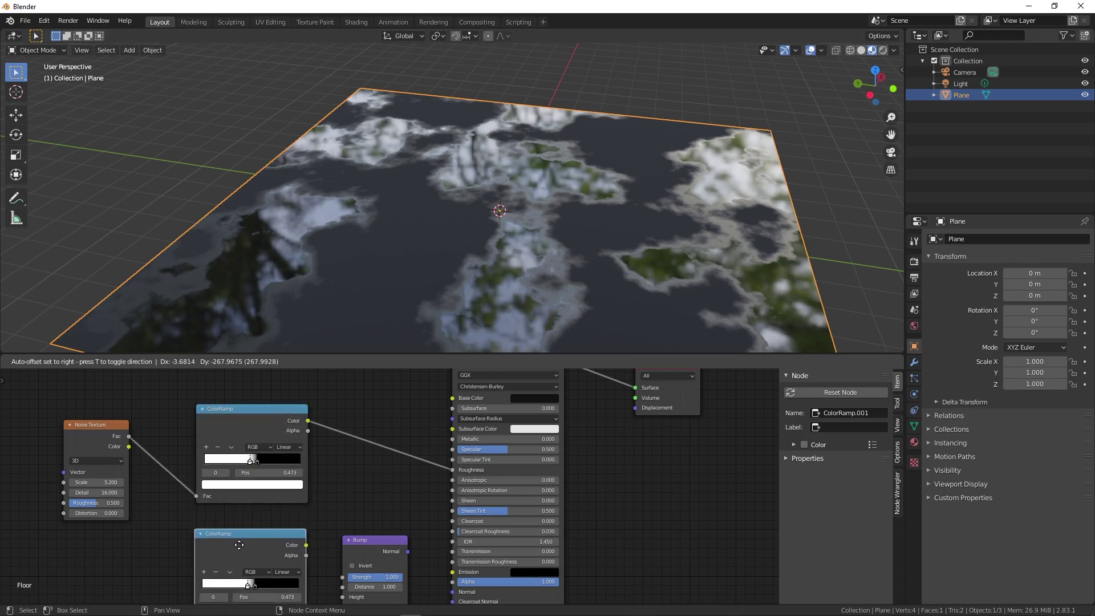
click(239, 564)
- Wire Noise Fac to the duplicate ramp, its Color to Bump, and Bump Normal to Principled Normal
middle_drag(350, 496, 404, 444)
drag(141, 392, 102, 399)
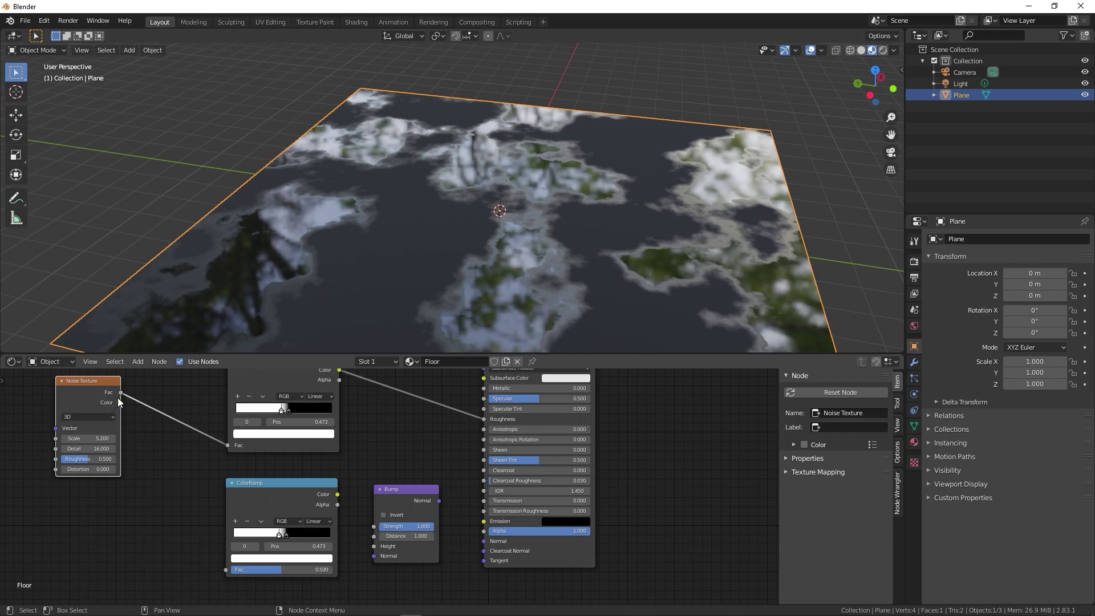
drag(129, 404, 228, 570)
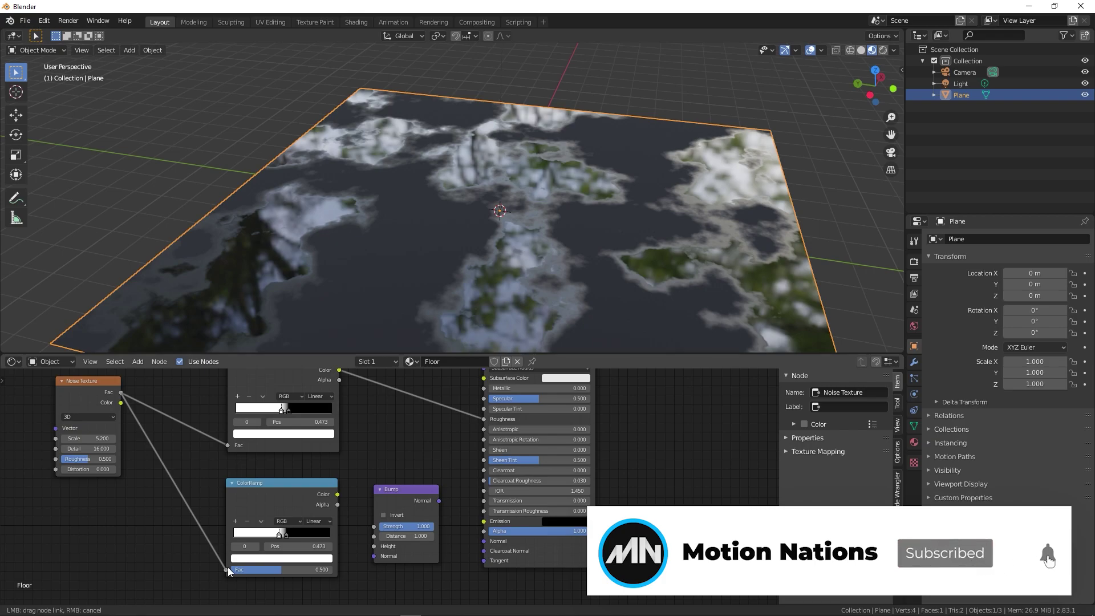
drag(228, 567, 228, 569)
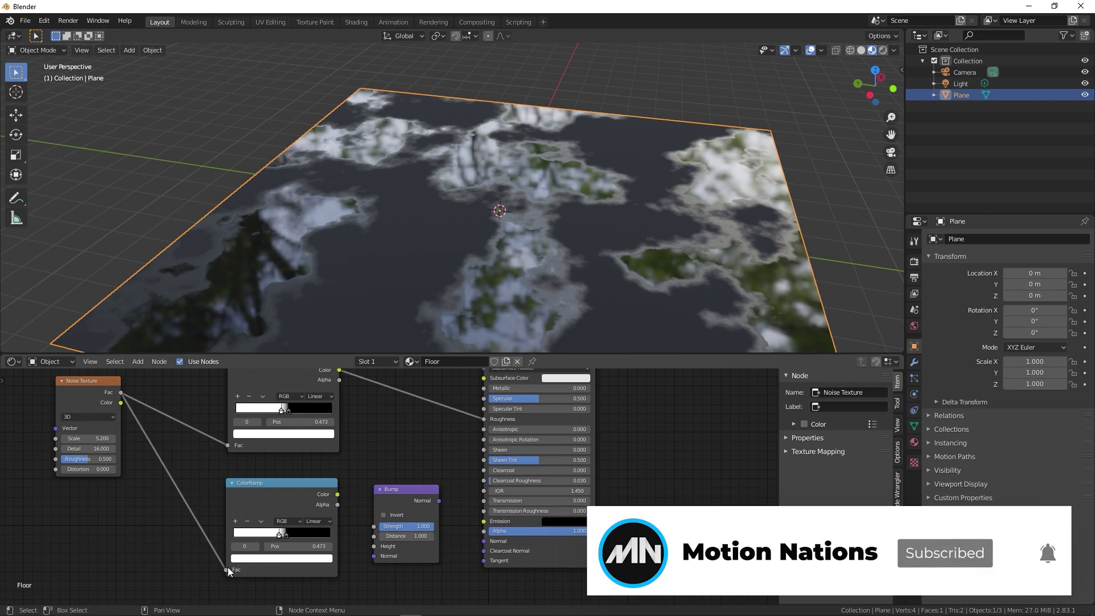
drag(338, 495, 372, 546)
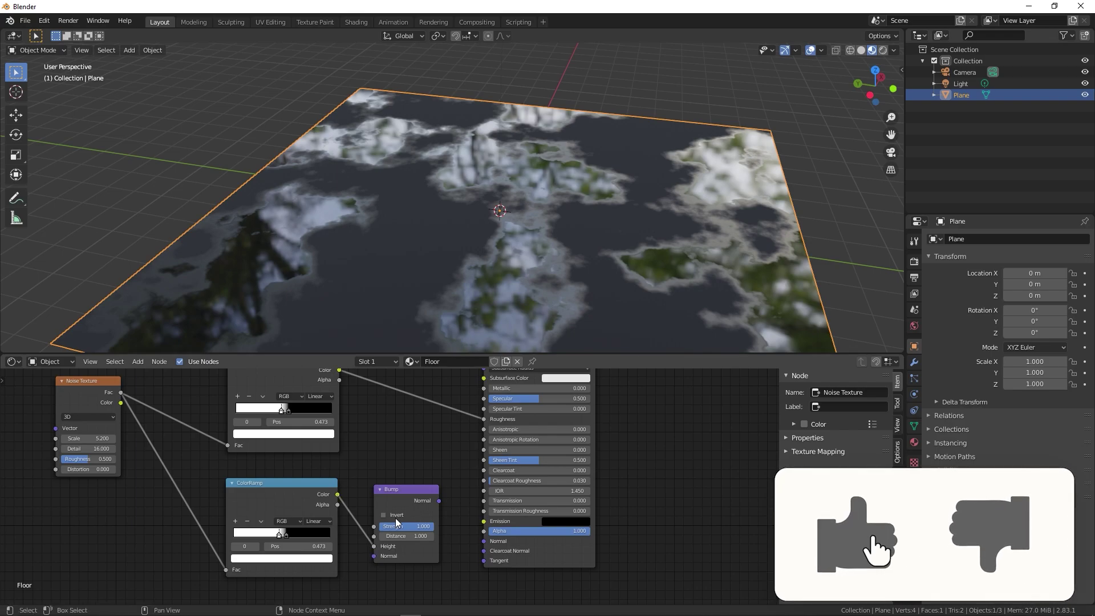
drag(439, 500, 478, 539)
middle_drag(449, 252, 459, 303)
scroll(521, 235, up, 2)
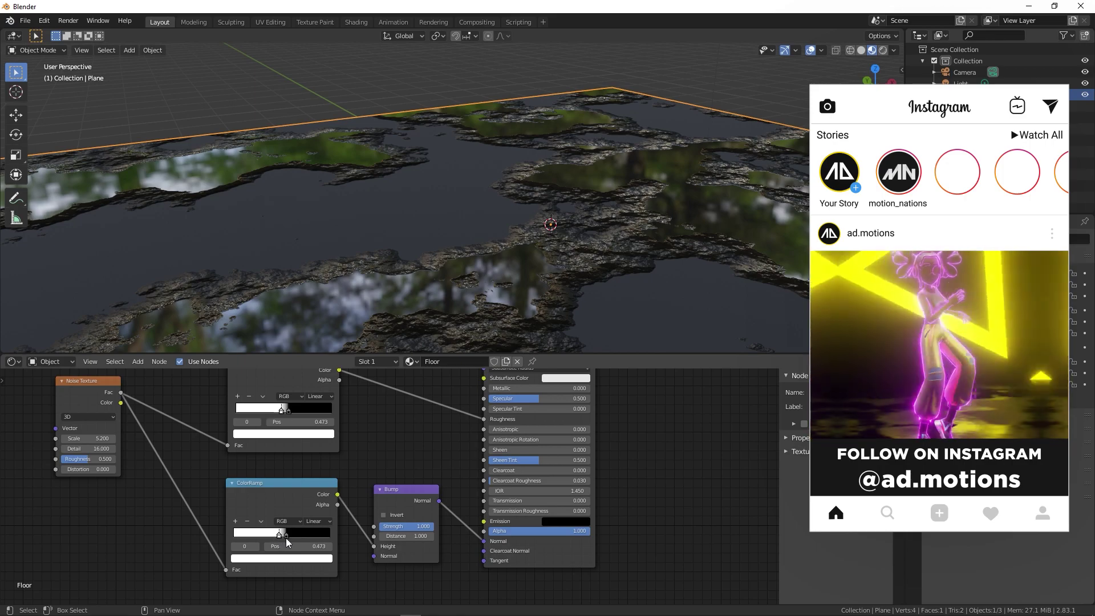
- Invert the Bump node and slide the bump ramp's black stop to 0.191
mouse_move(287, 539)
mouse_down()
mouse_move(268, 536)
mouse_move(287, 535)
mouse_up()
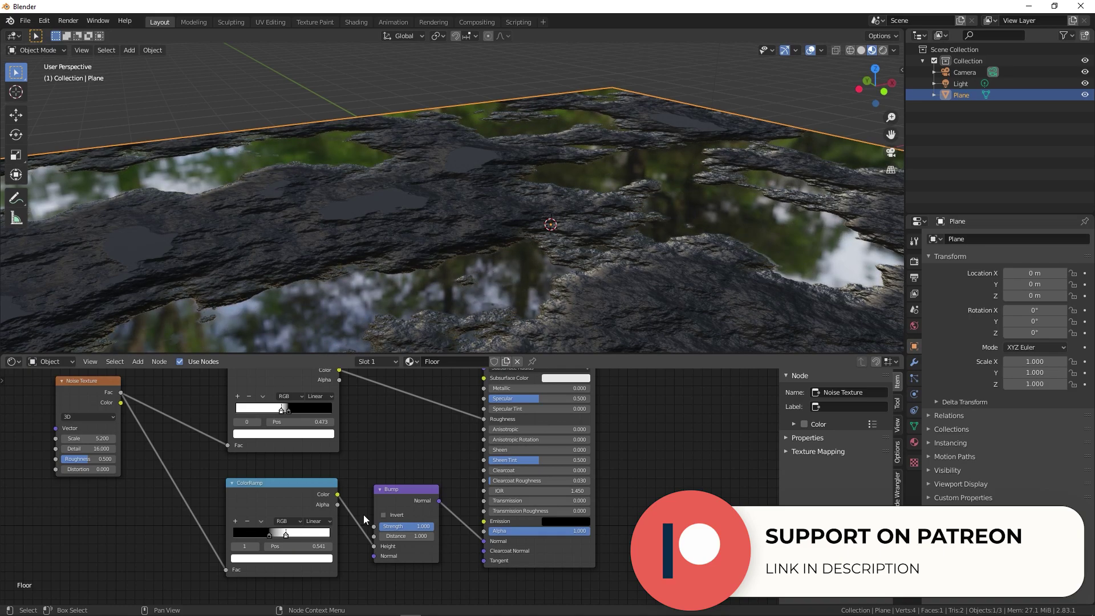
click(383, 515)
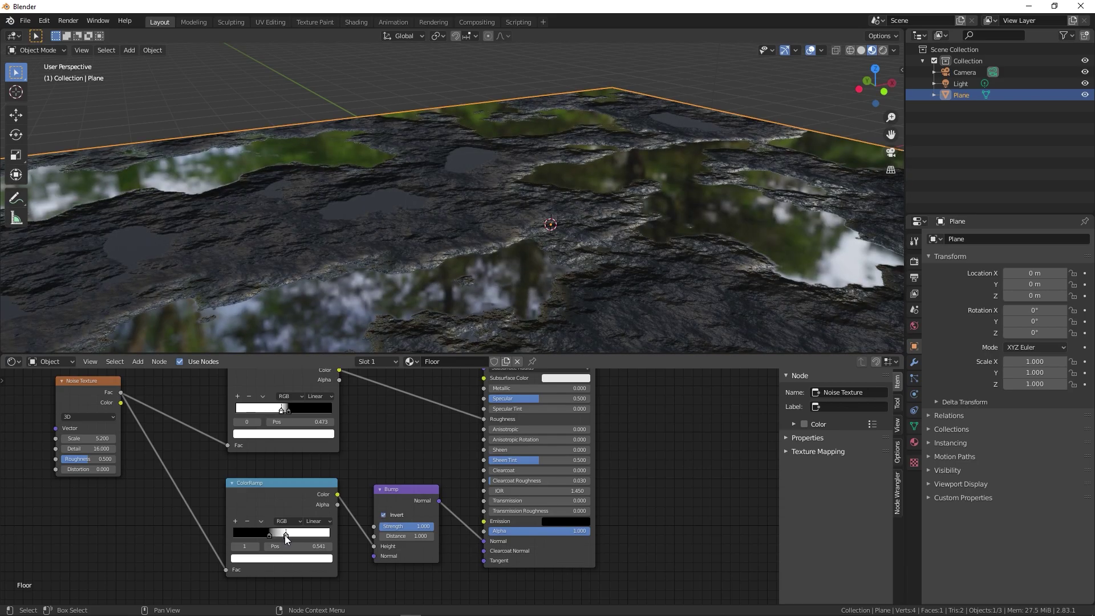
middle_drag(570, 265, 646, 254)
drag(268, 535, 249, 539)
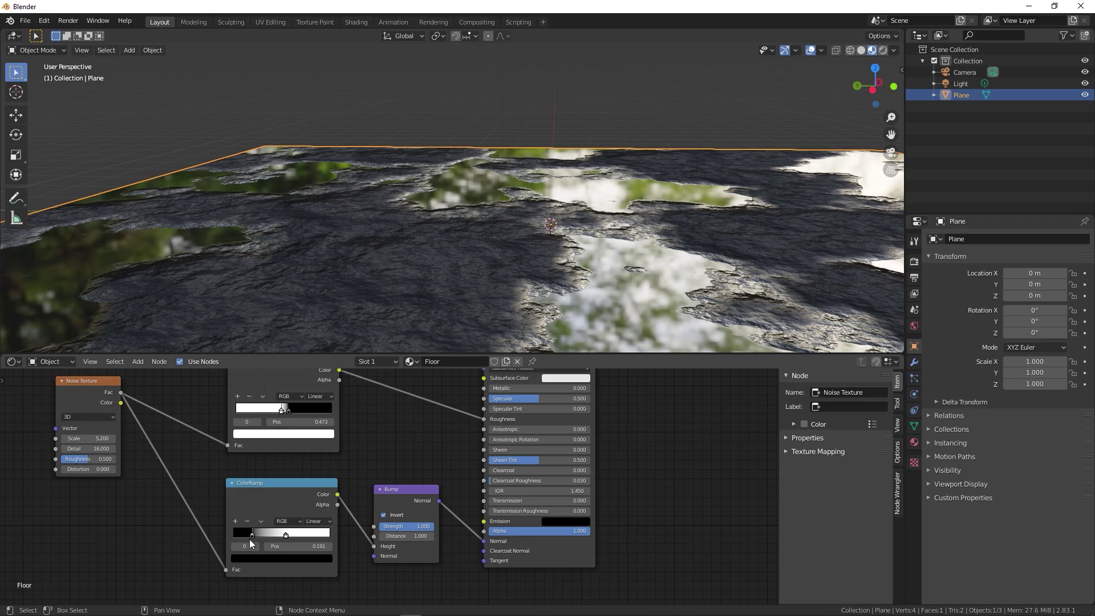
middle_drag(503, 244, 434, 242)
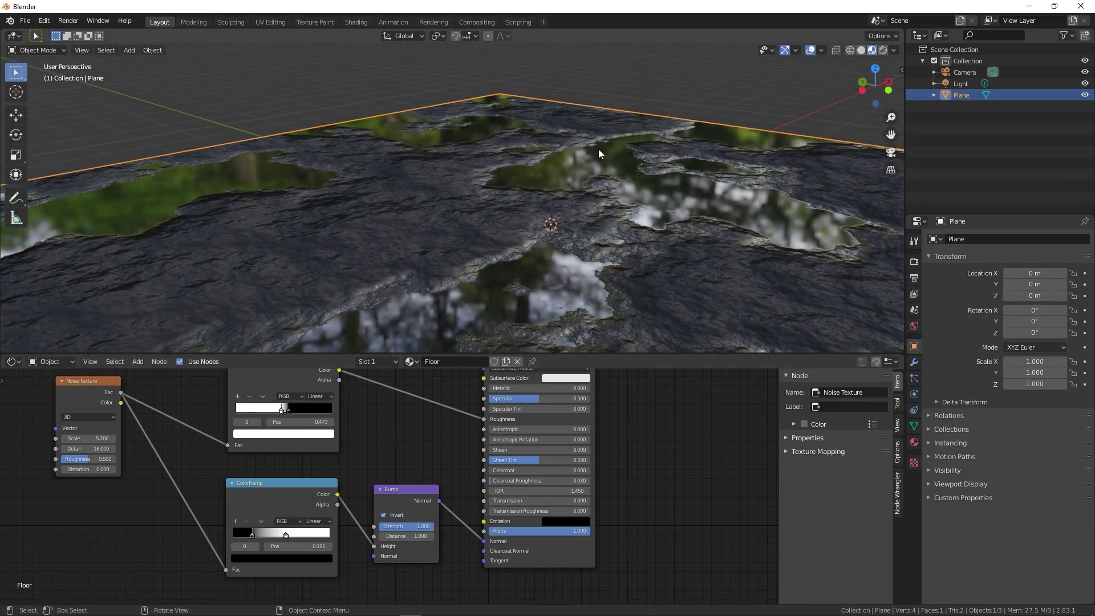
mouse_move(570, 248)
middle_down()
mouse_move(665, 208)
mouse_move(635, 210)
mouse_move(881, 55)
middle_up()
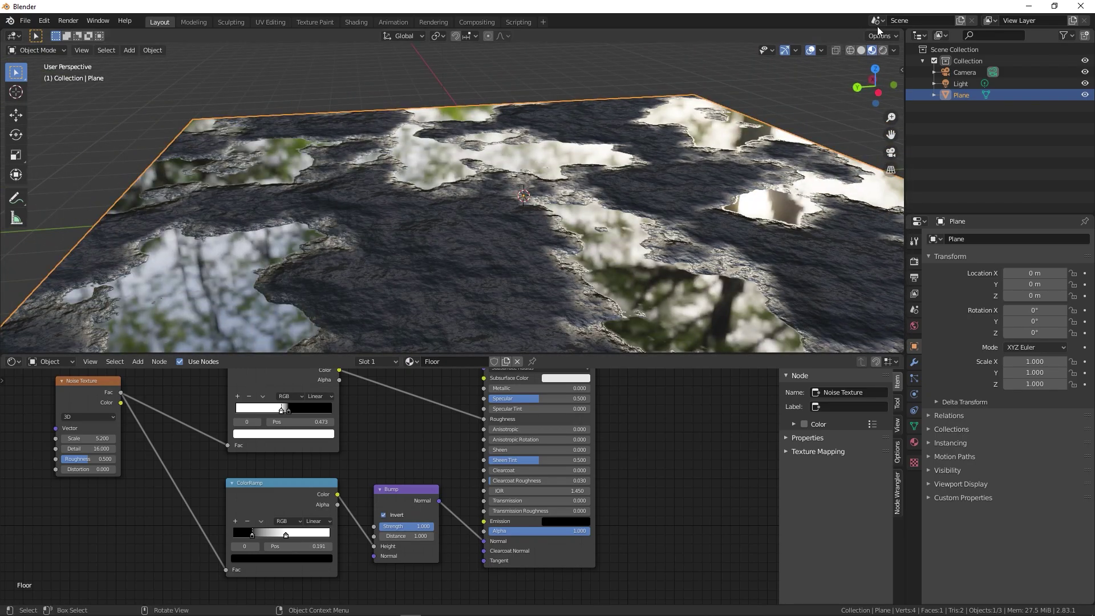
- Switch to Rendered shading and enable Eevee Screen Space Reflections and Bloom
click(883, 51)
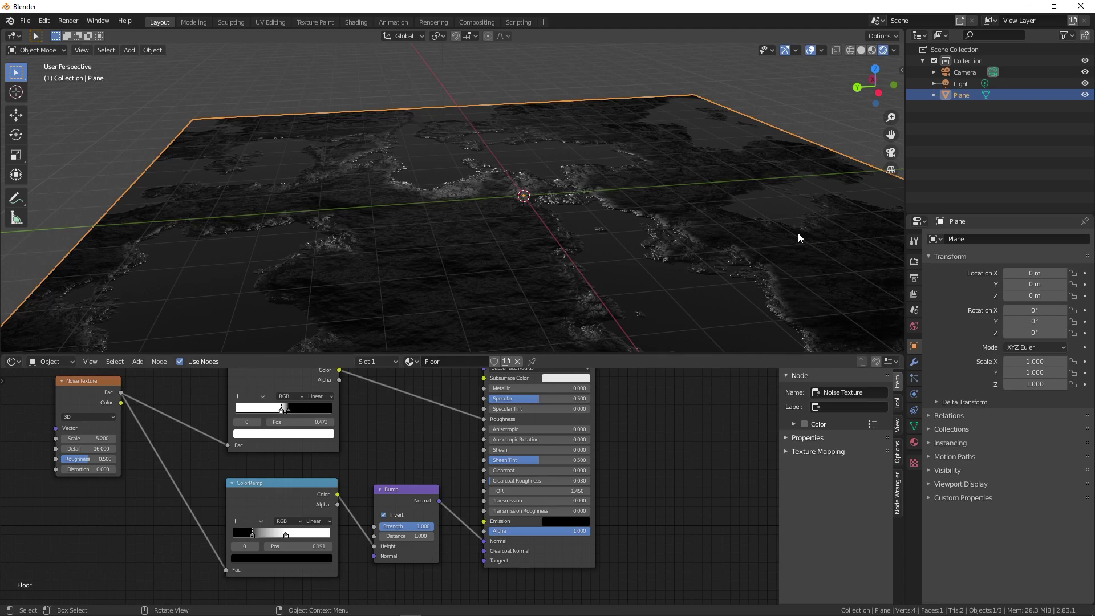
middle_drag(799, 232, 591, 142)
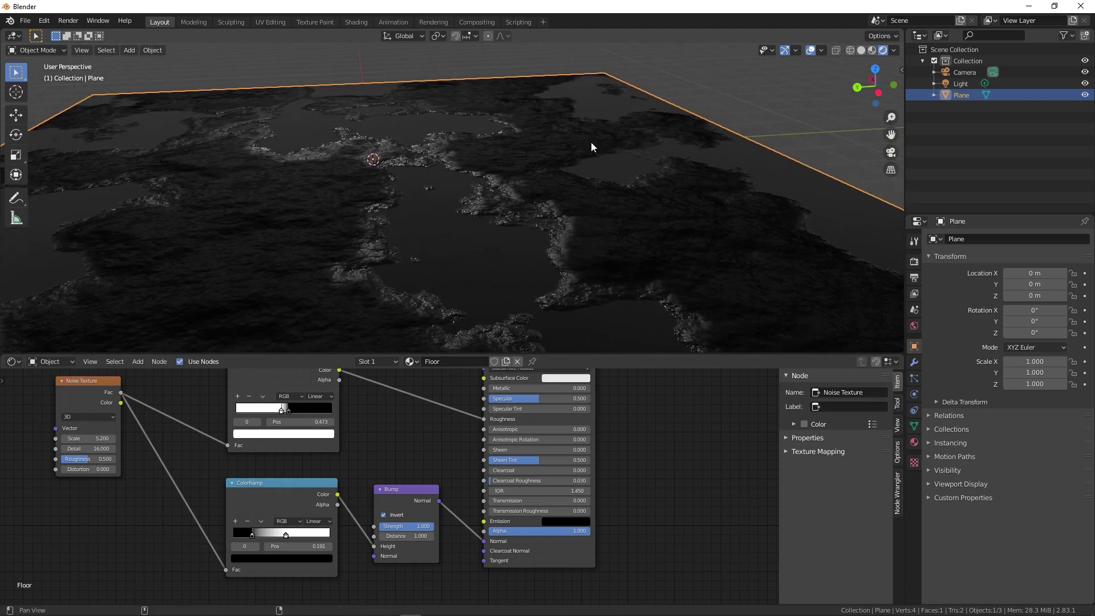
click(913, 264)
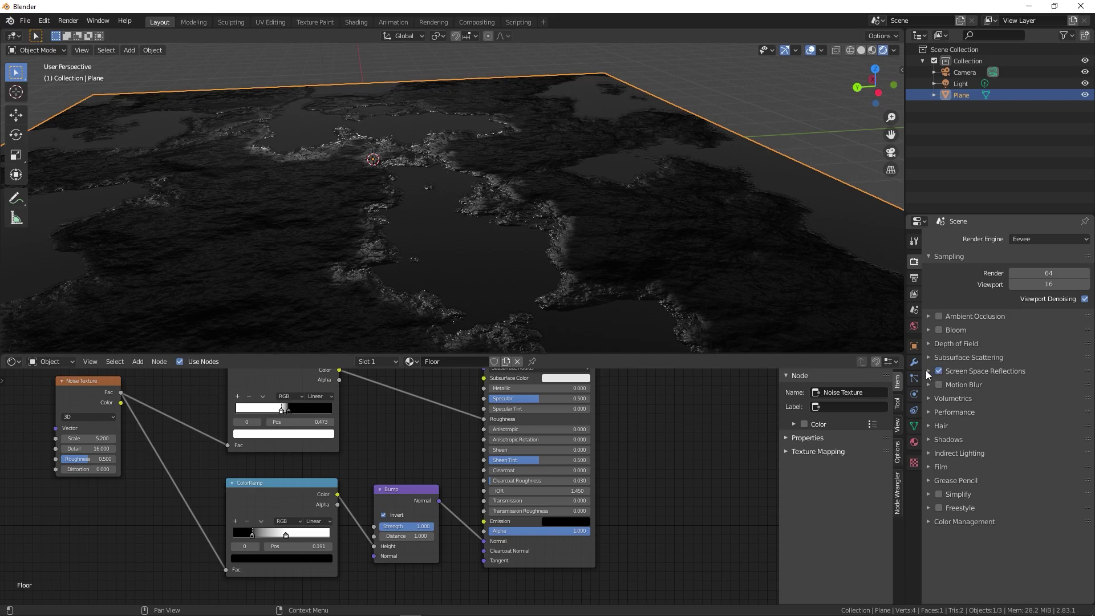
click(928, 371)
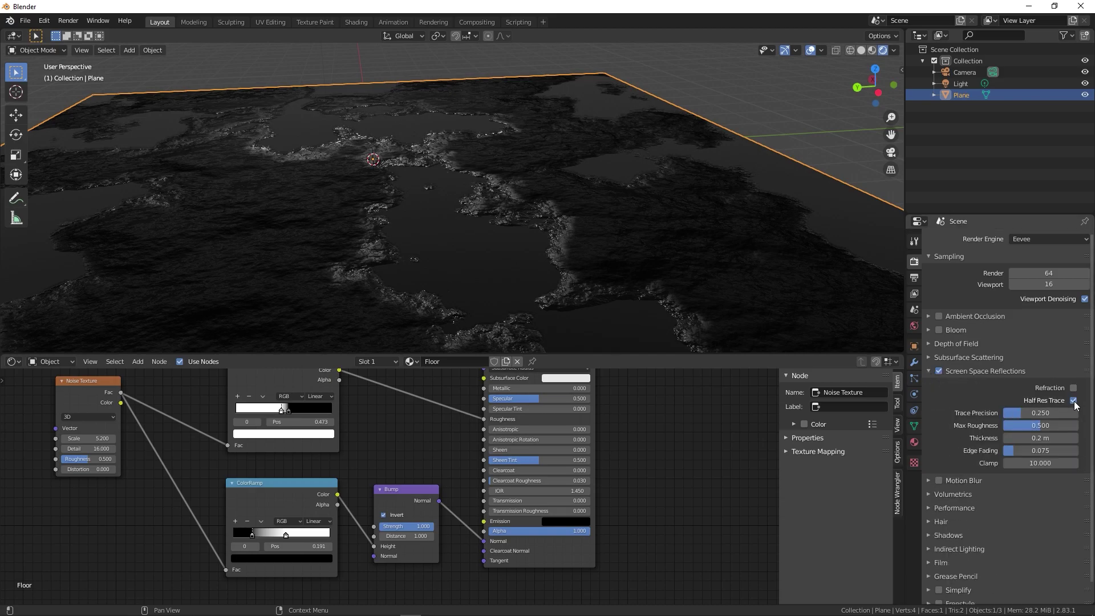
click(929, 371)
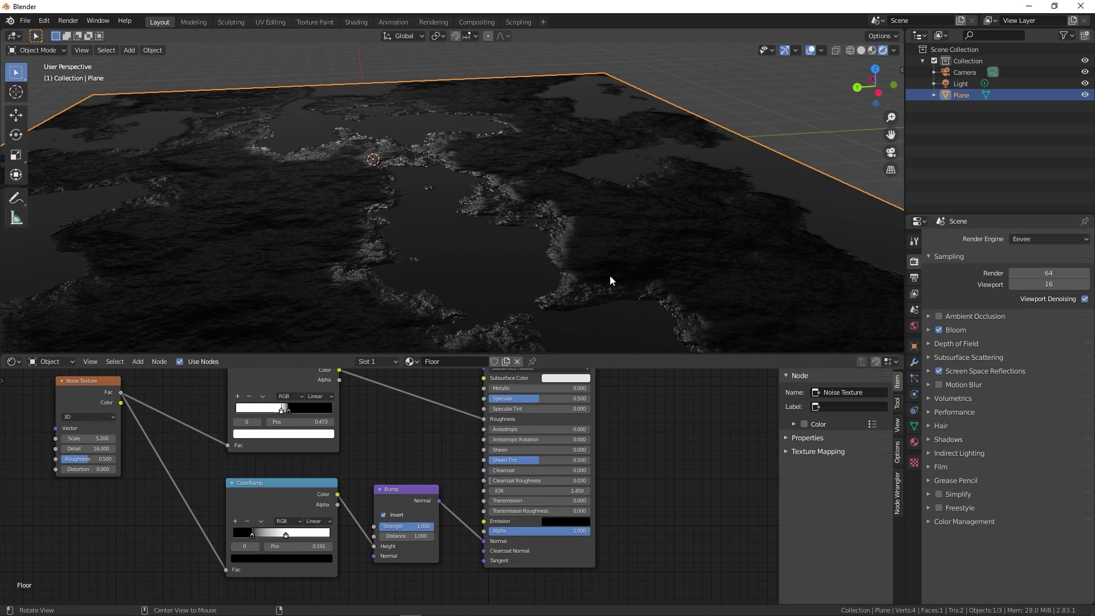
middle_drag(610, 275, 554, 258)
scroll(558, 260, down, 5)
- Add an area light, raise it above the floor and enlarge it
key(shift+a)
mouse_move(440, 179)
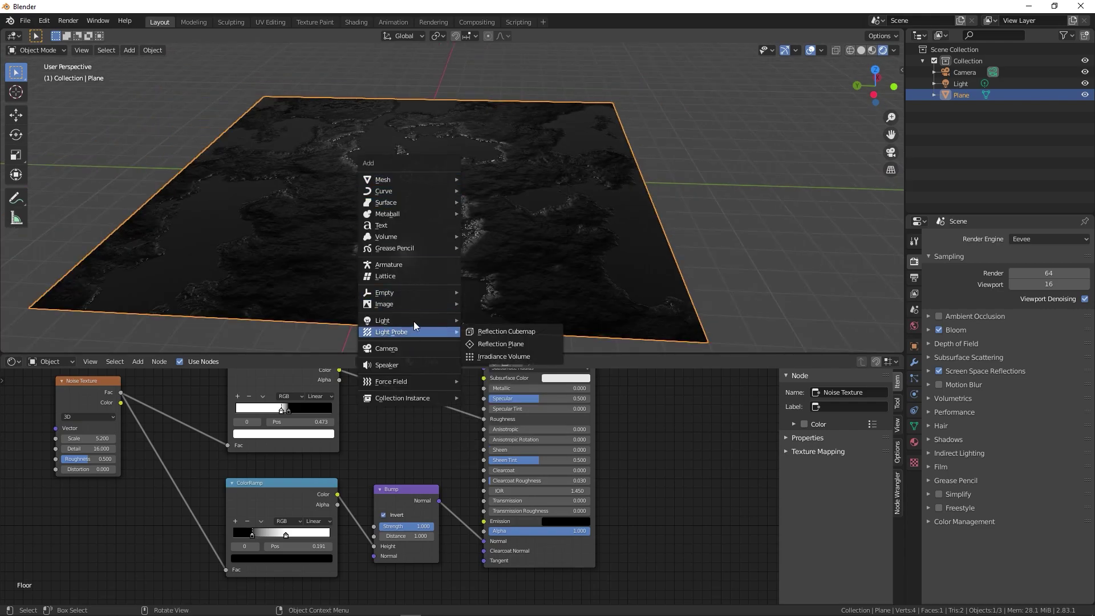
mouse_move(420, 317)
click(486, 359)
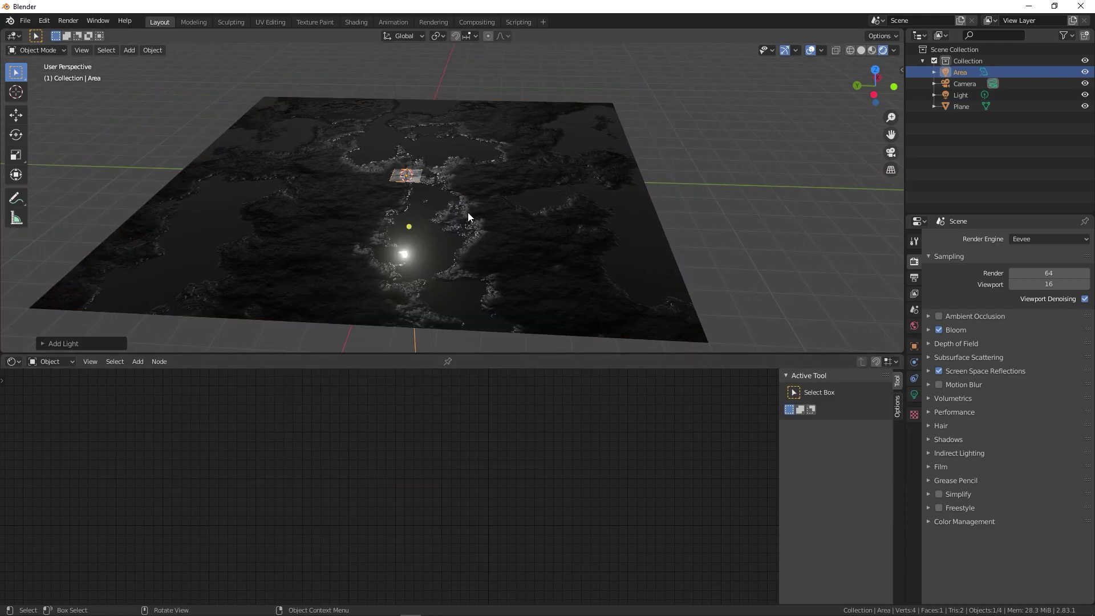
key(g)
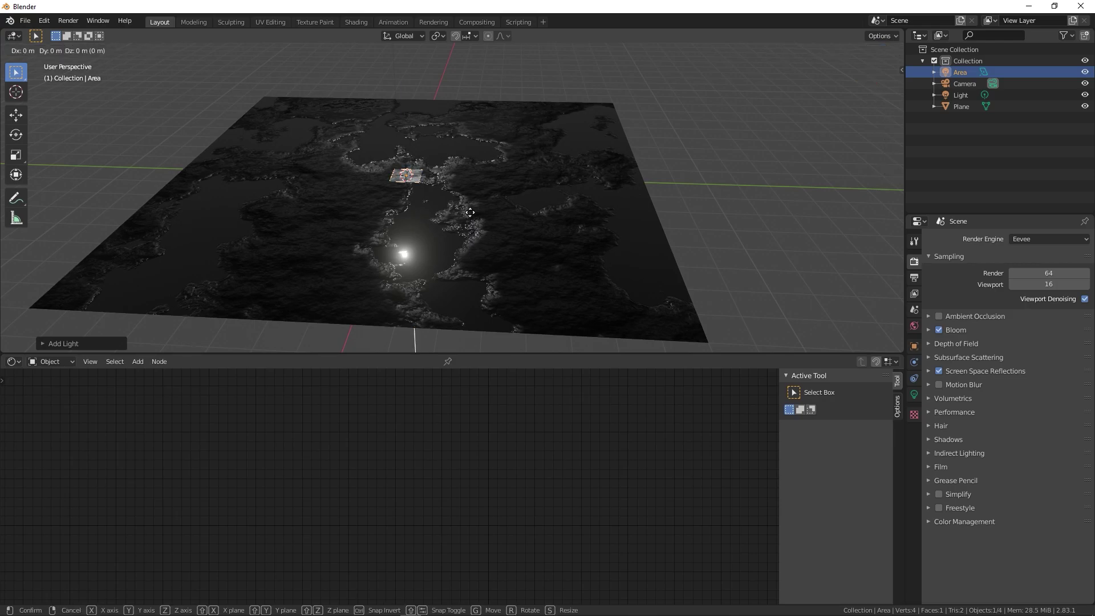
click(536, 98)
key(s)
click(810, 166)
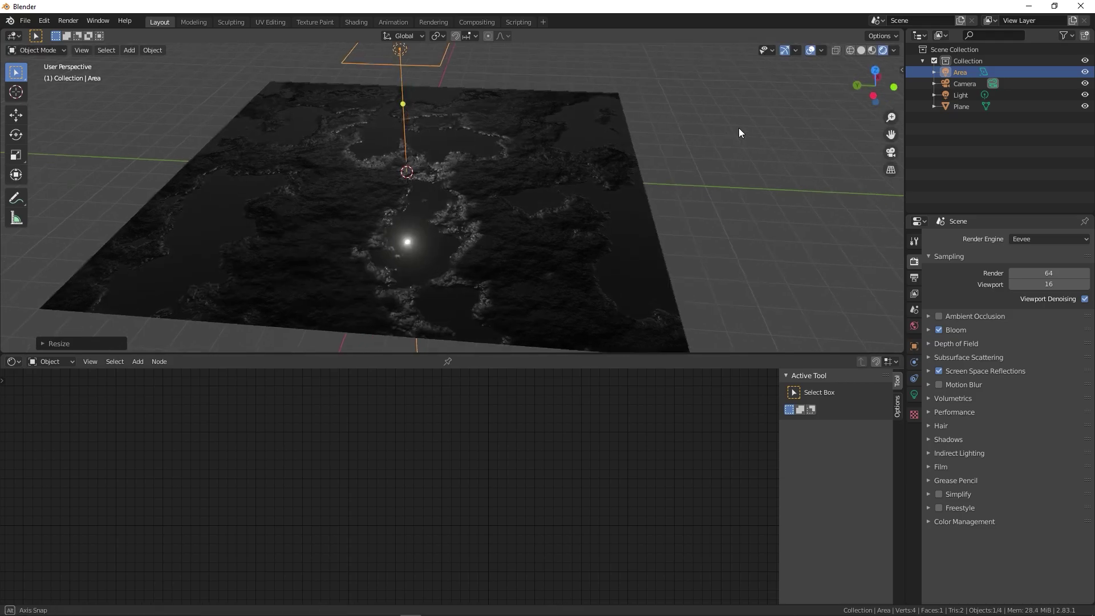
middle_drag(738, 129, 661, 167)
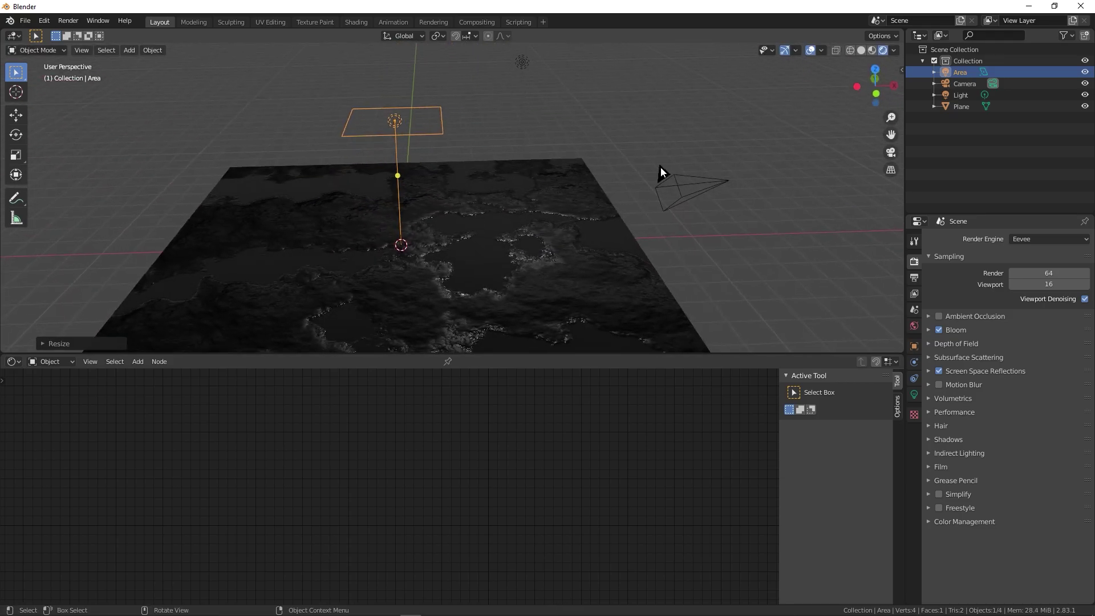
- Shift the area light sideways and tilt it toward the floor
key(g)
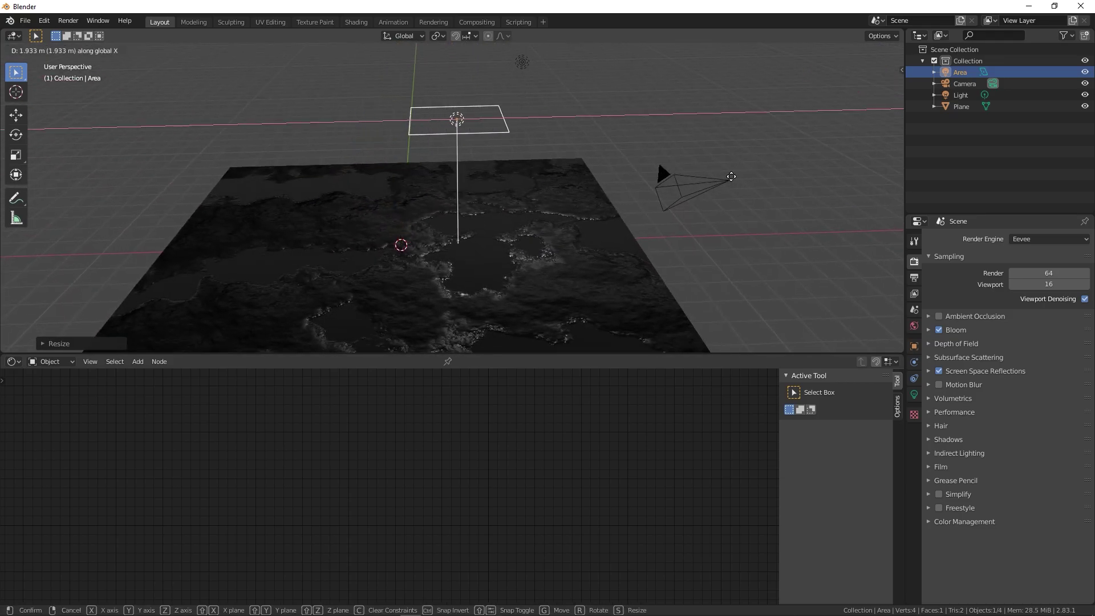
click(778, 172)
key(r)
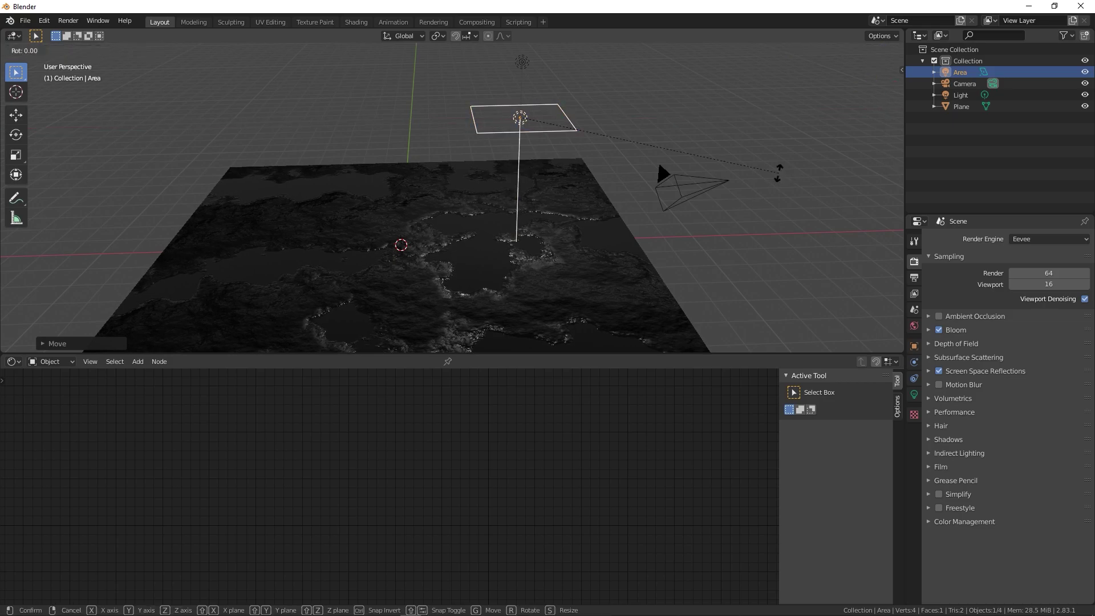
click(563, 179)
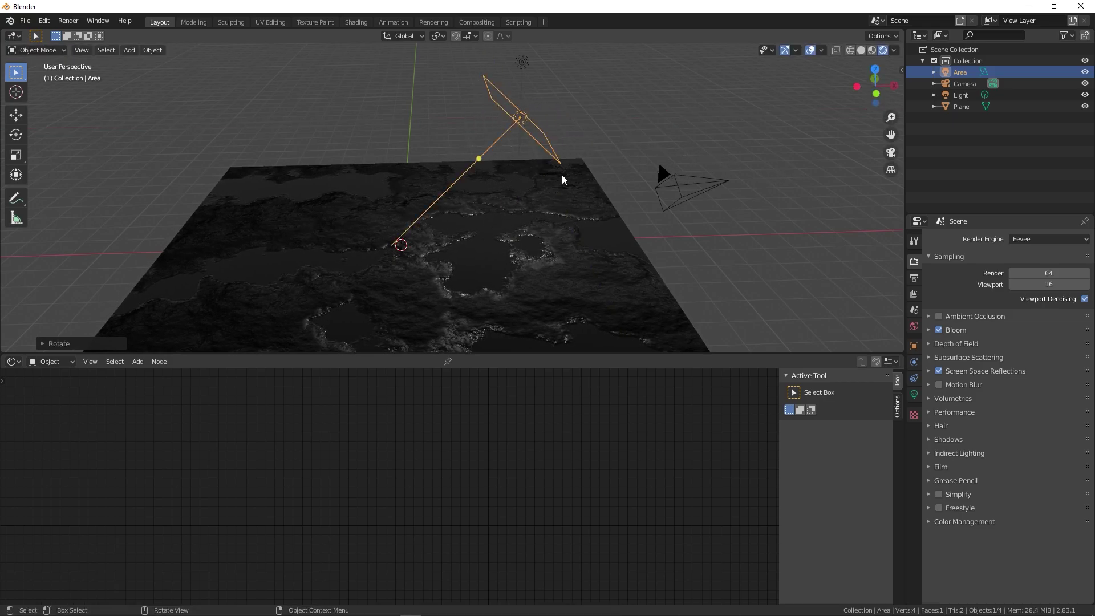
middle_drag(562, 179, 594, 227)
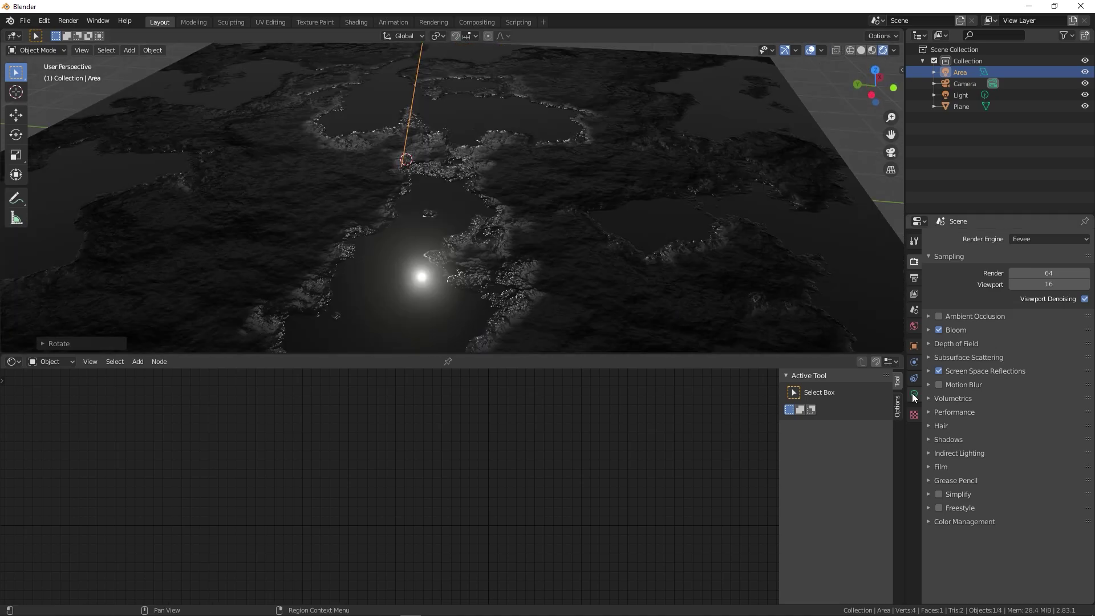
- Set the area light's power to 1000 W
click(914, 395)
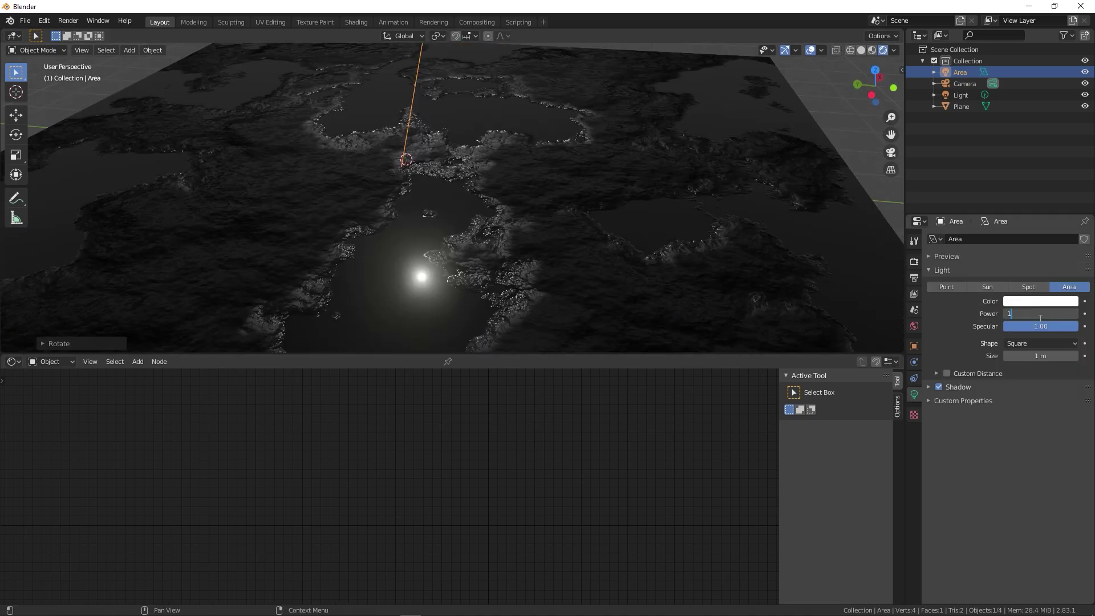
key(Return)
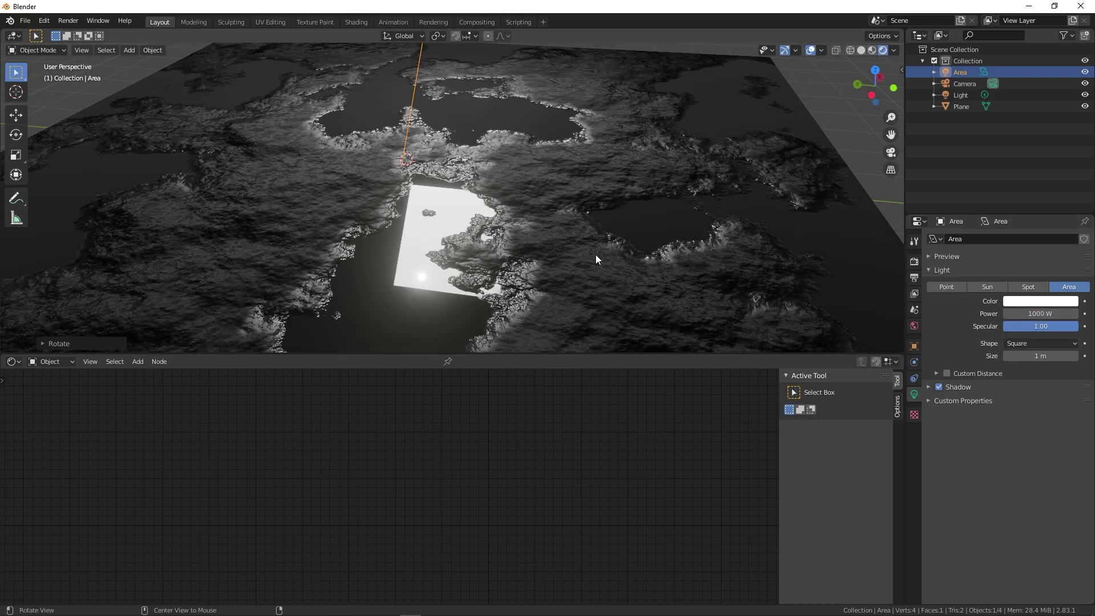
middle_drag(597, 254, 579, 224)
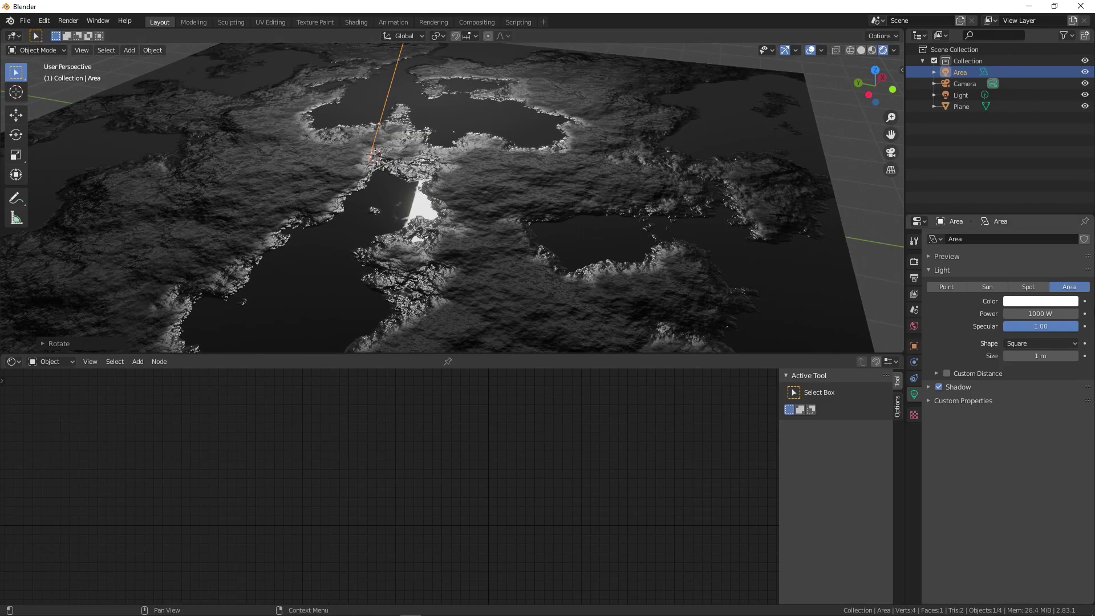
- Turn the world background colour down to pure black
click(915, 326)
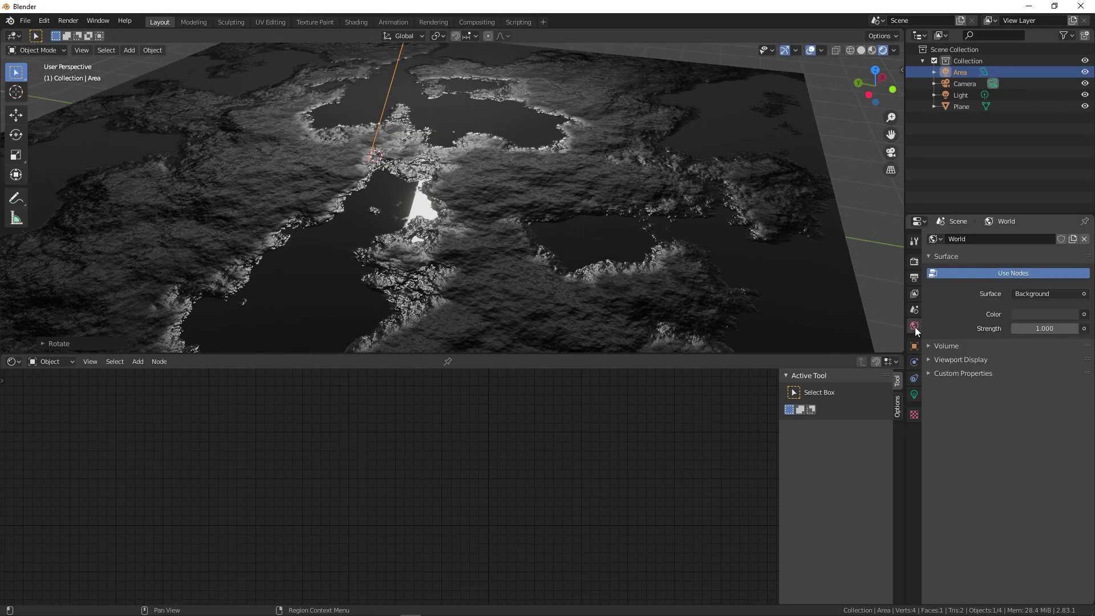
click(1027, 315)
drag(1068, 214, 1069, 234)
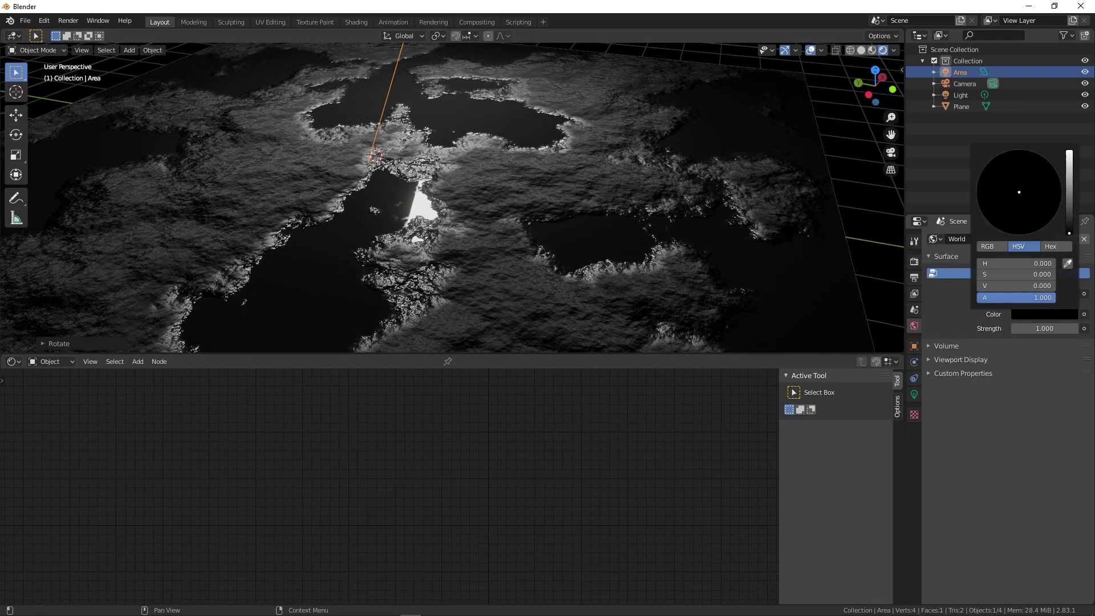
middle_drag(566, 200, 660, 179)
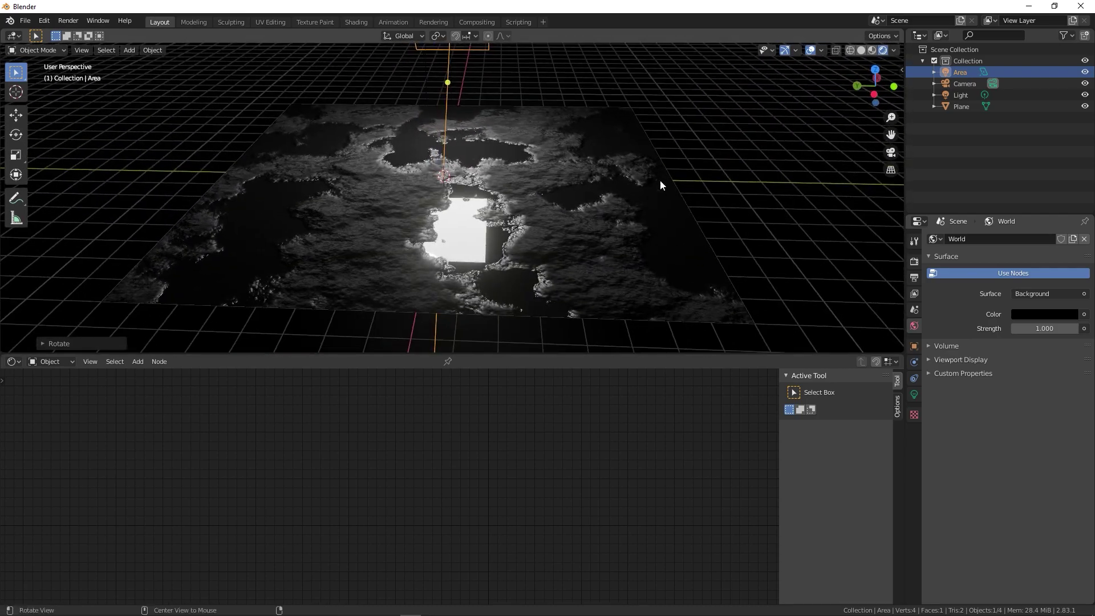
- Hide the viewport overlays and inspect the reflections on the terrain
click(810, 50)
middle_drag(554, 160, 488, 153)
scroll(488, 152, up, 5)
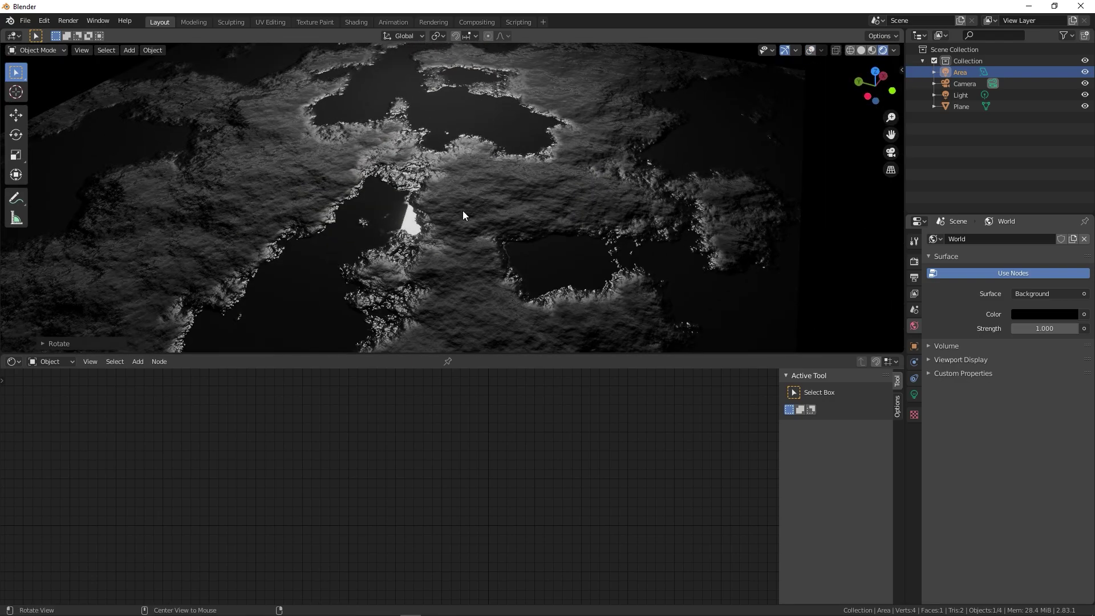
mouse_move(463, 211)
middle_down()
mouse_move(519, 207)
mouse_move(455, 190)
mouse_move(655, 205)
mouse_move(481, 200)
middle_up()
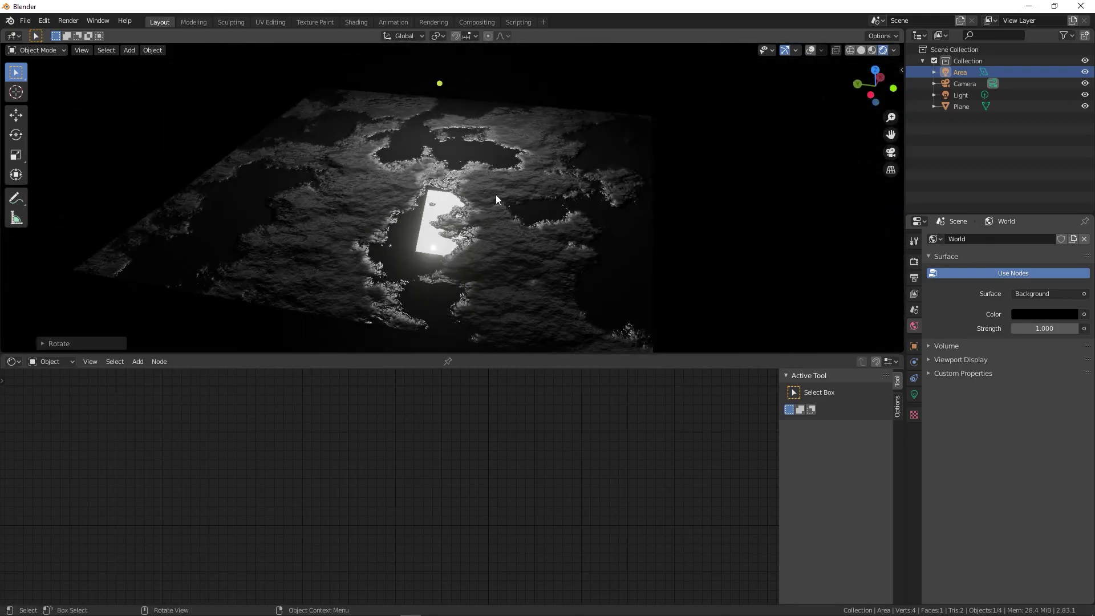
- Scale the floor plane up to about 2.27 times its size
click(495, 194)
key(s)
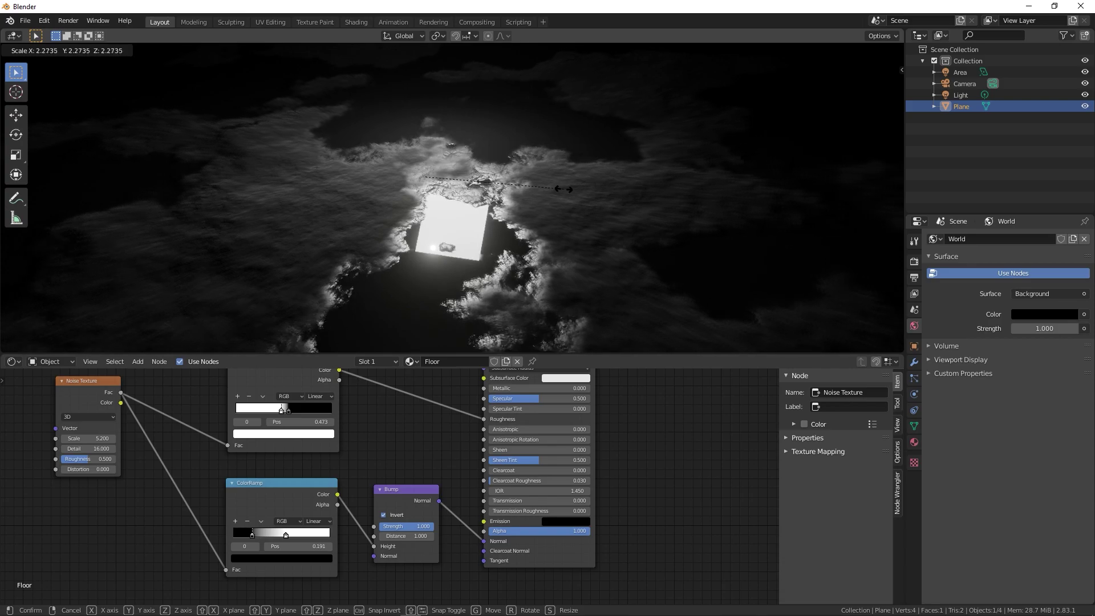
click(469, 251)
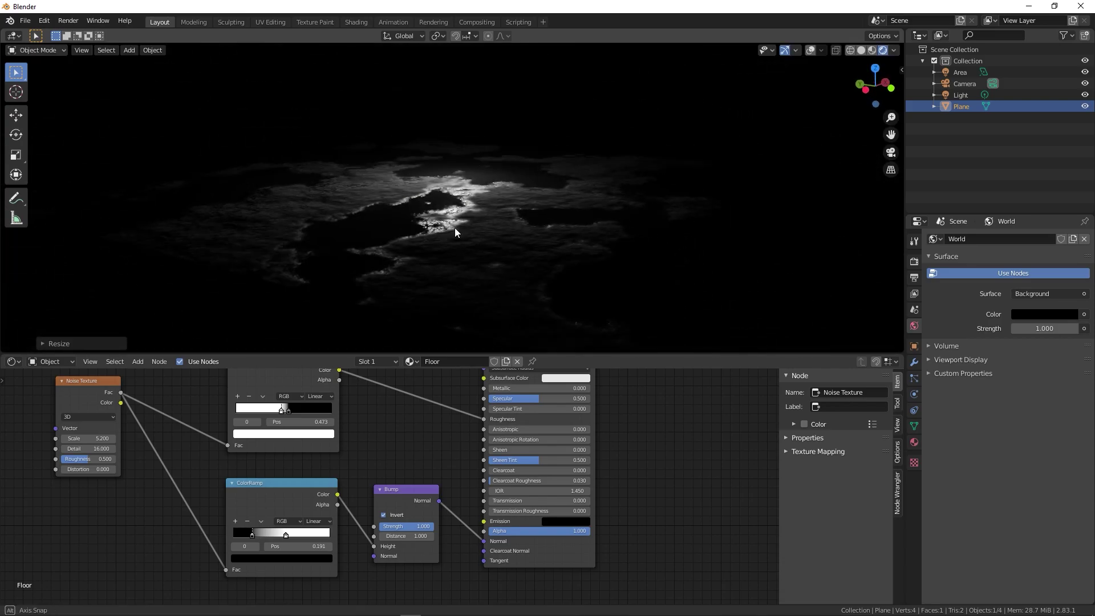
mouse_move(454, 228)
middle_down()
mouse_move(429, 227)
mouse_move(596, 238)
mouse_move(385, 231)
mouse_move(477, 235)
mouse_move(465, 242)
middle_up()
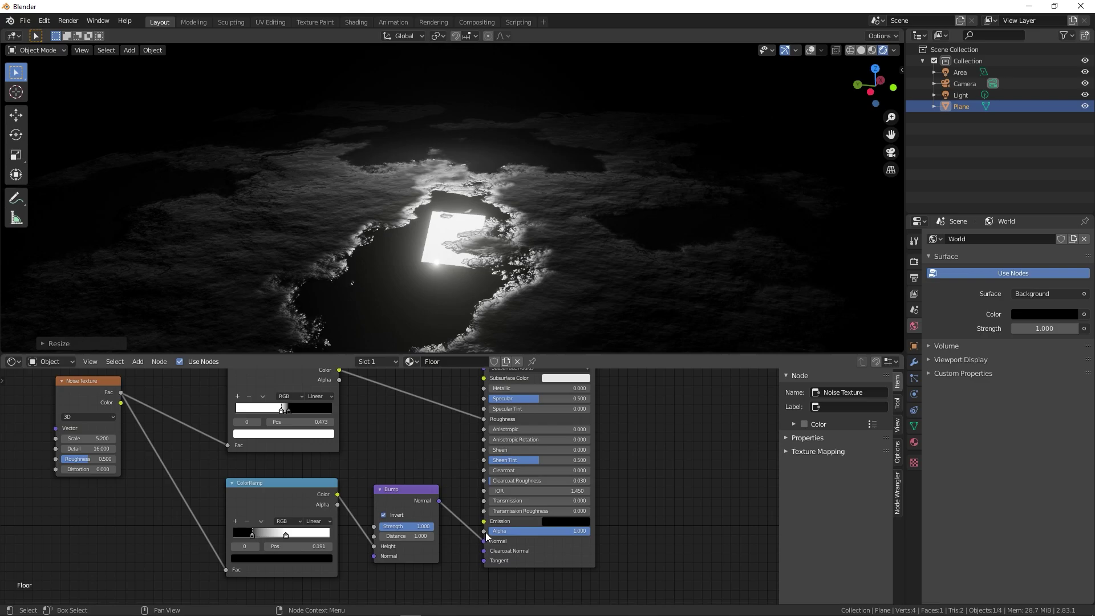
- Unplug the Bump node from the Principled BSDF Normal to compare, then reconnect it
drag(484, 541, 460, 512)
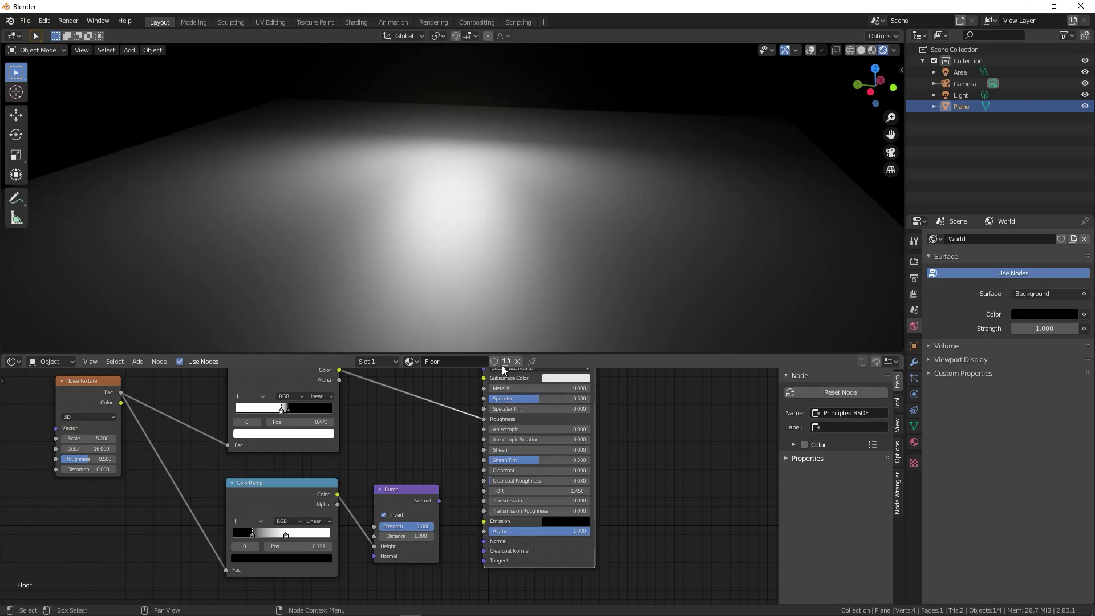
middle_drag(485, 269, 565, 251)
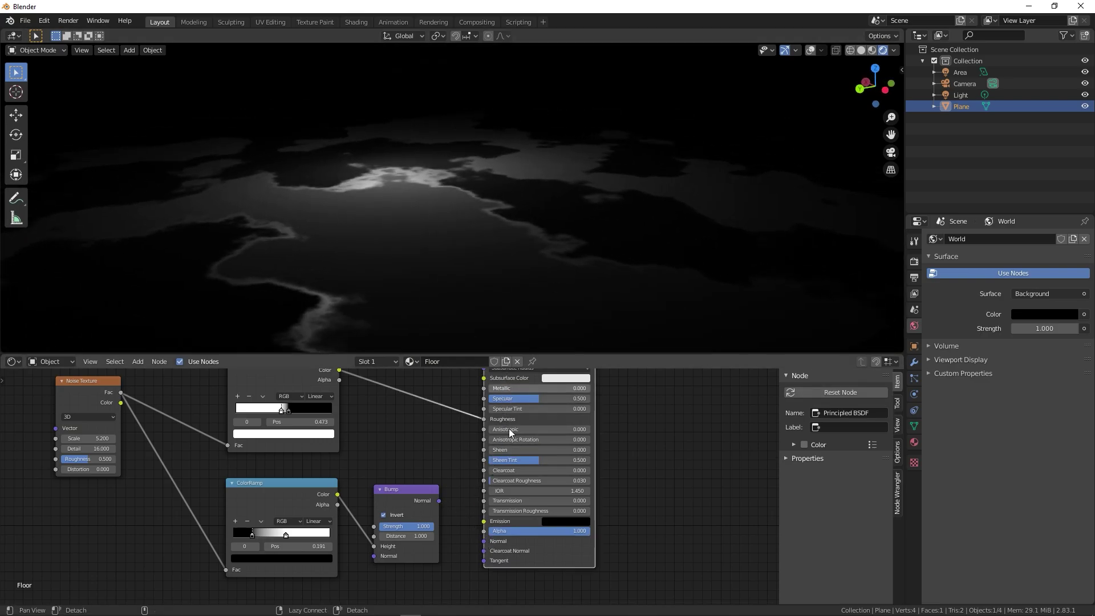
mouse_move(438, 500)
mouse_down()
mouse_move(463, 535)
mouse_move(487, 545)
mouse_up()
mouse_move(552, 195)
middle_down()
mouse_move(430, 211)
mouse_move(365, 203)
mouse_move(482, 217)
mouse_move(604, 211)
mouse_move(399, 200)
mouse_move(568, 202)
mouse_move(610, 219)
mouse_move(409, 205)
mouse_move(497, 199)
middle_up()
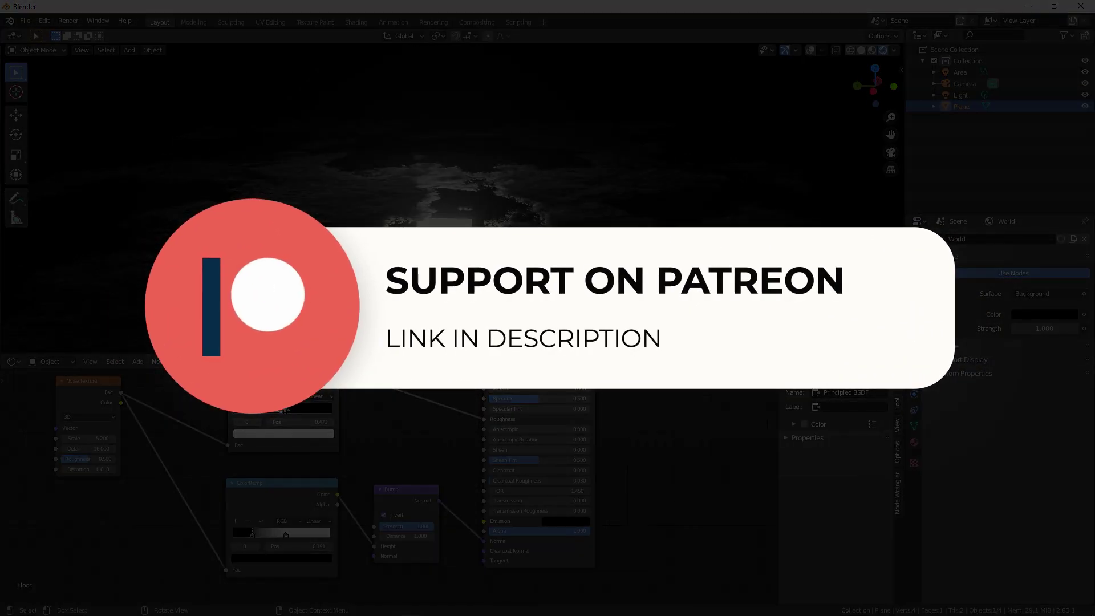
middle_drag(497, 200, 451, 205)
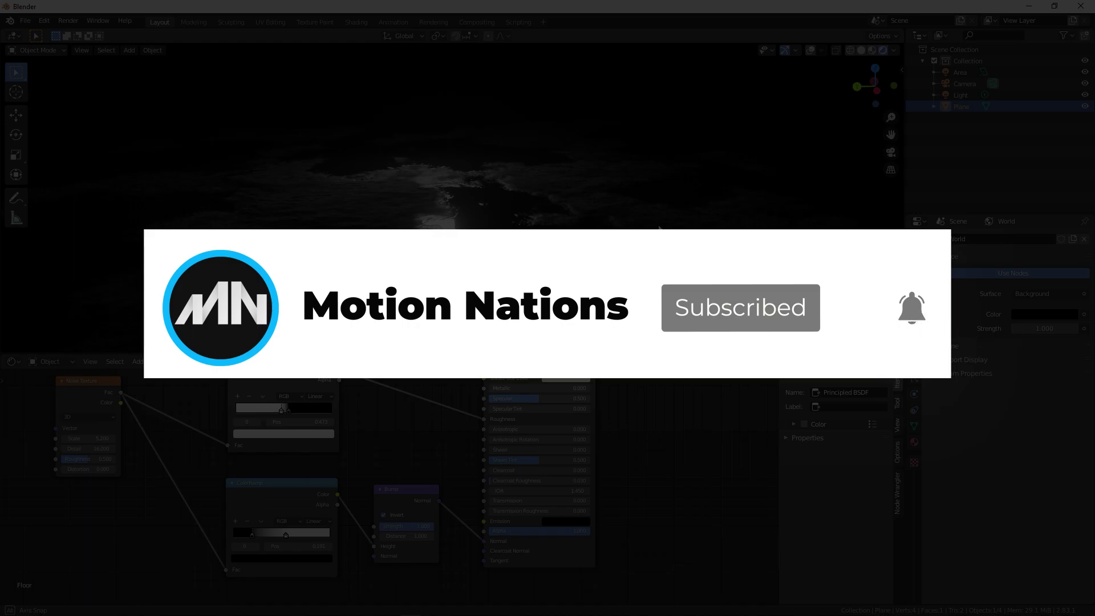